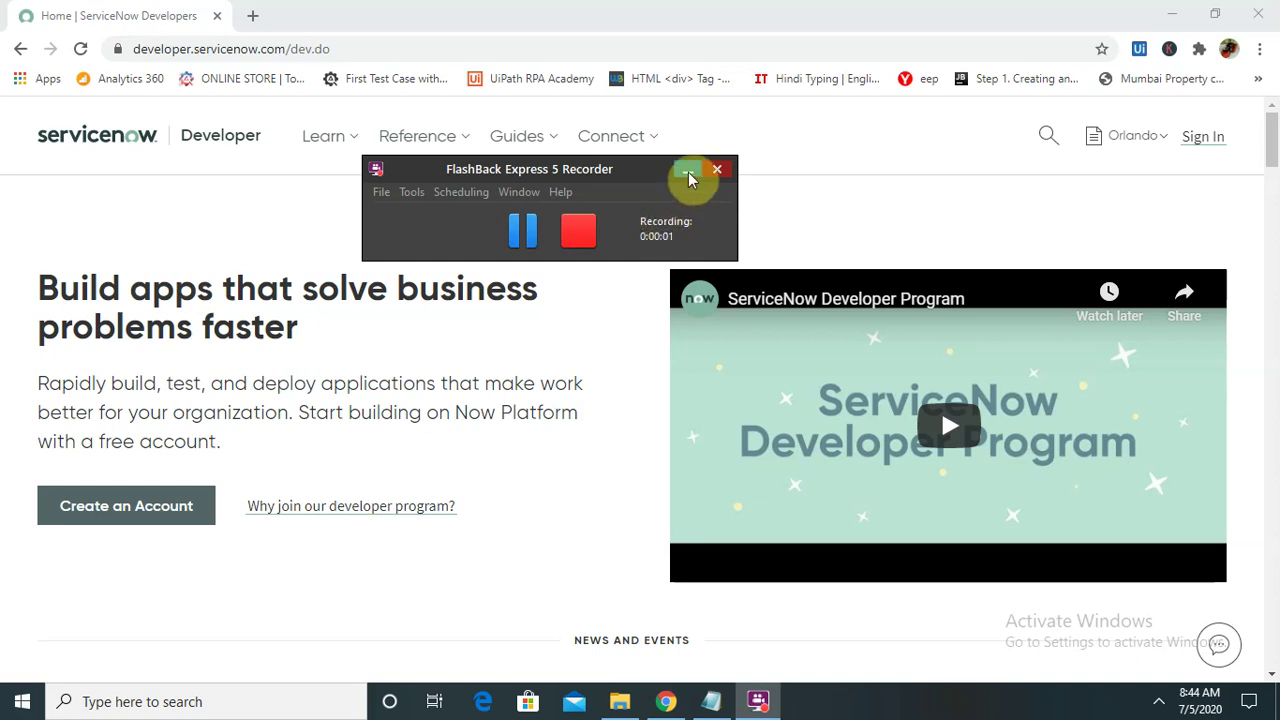
pyautogui.click(689, 172)
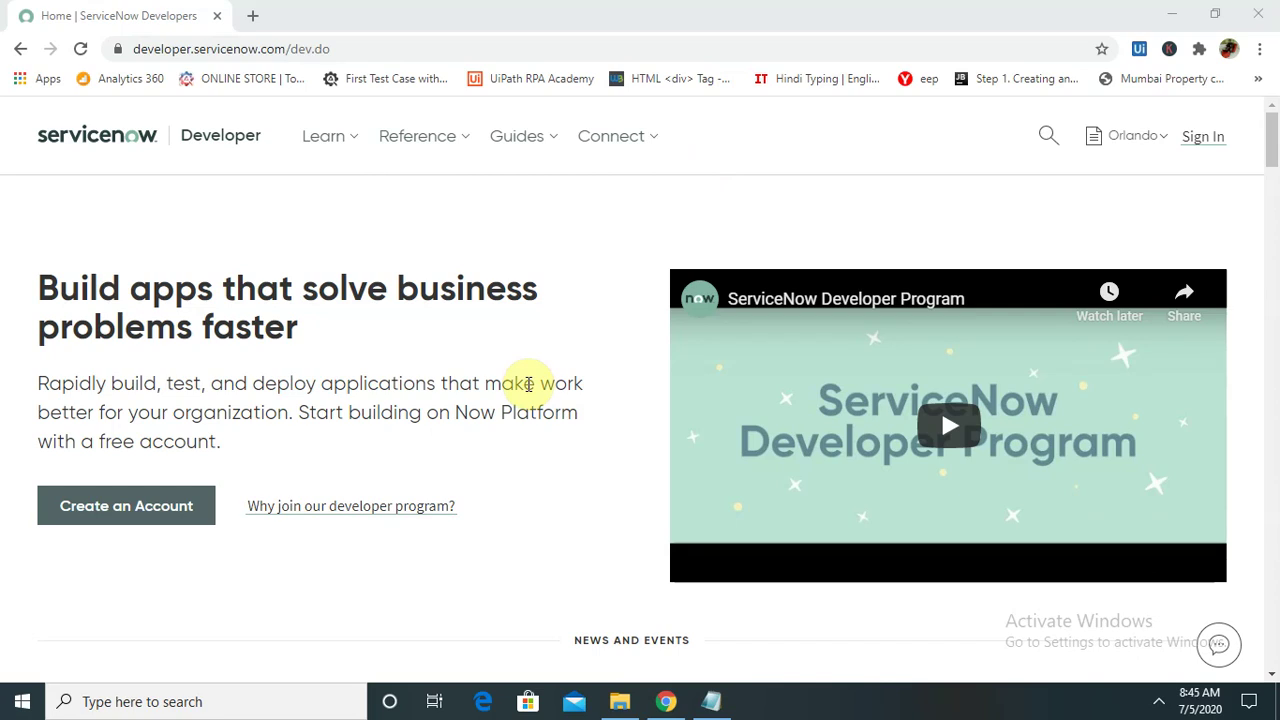
# Step: In a new Notepad note, write "Create An account in service now" and, on the second line, "Create an developer instance"
pyautogui.click(20, 703)
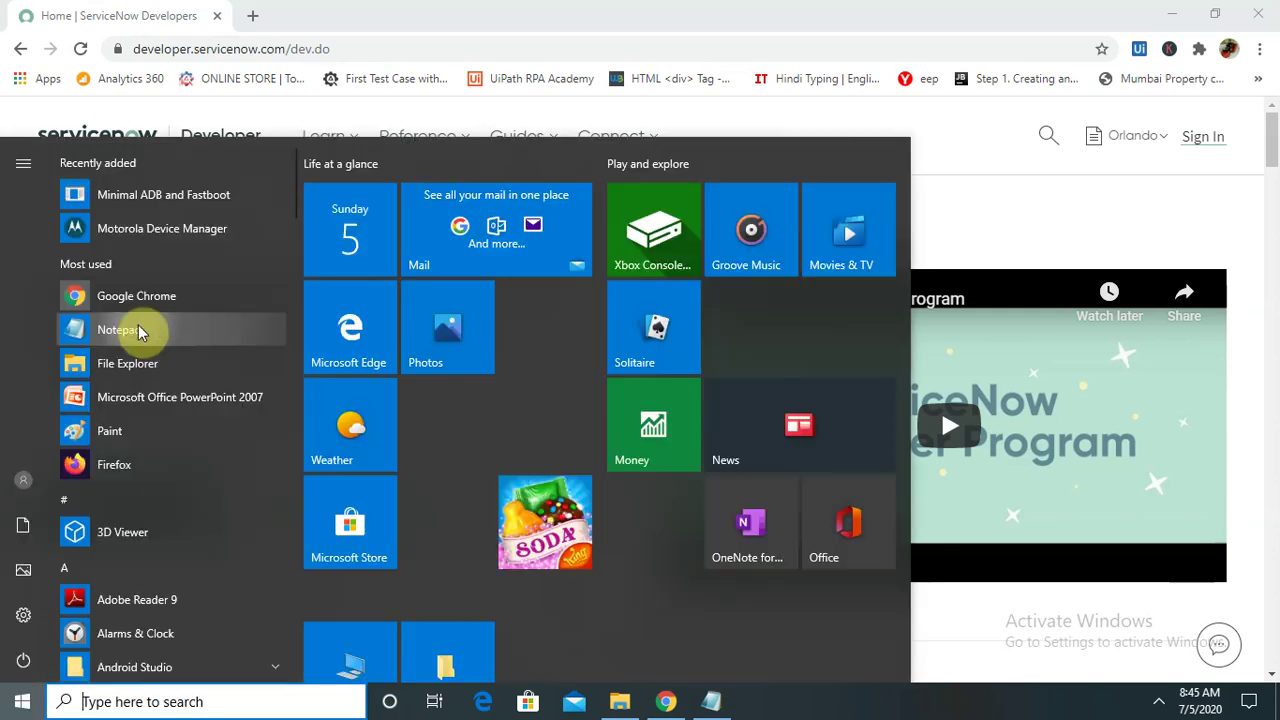
pyautogui.click(236, 311)
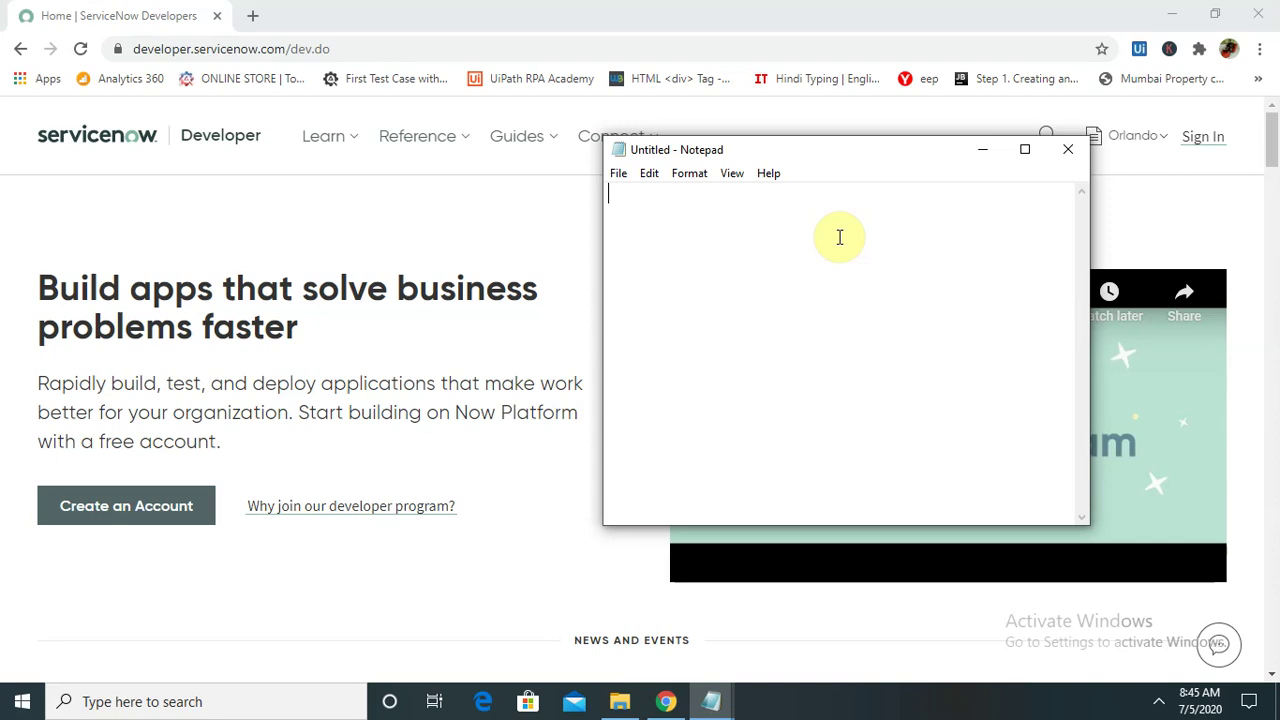
pyautogui.write('Create')
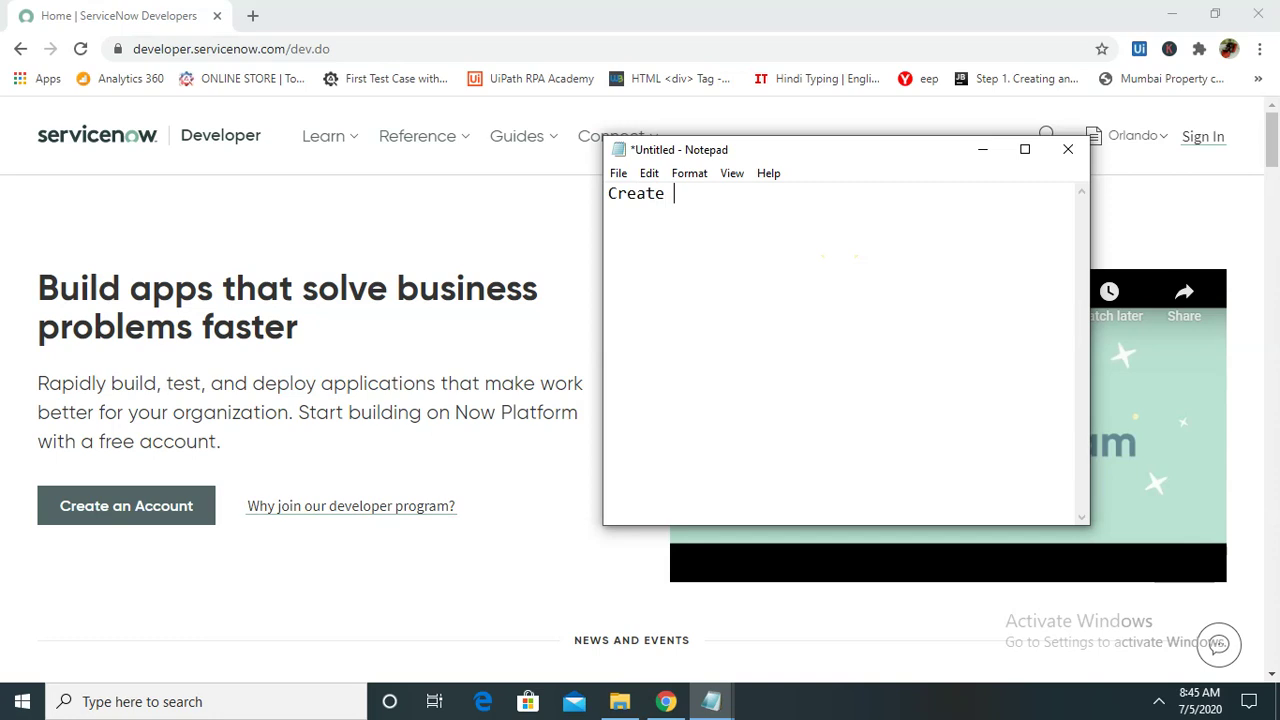
pyautogui.write('An account in se')
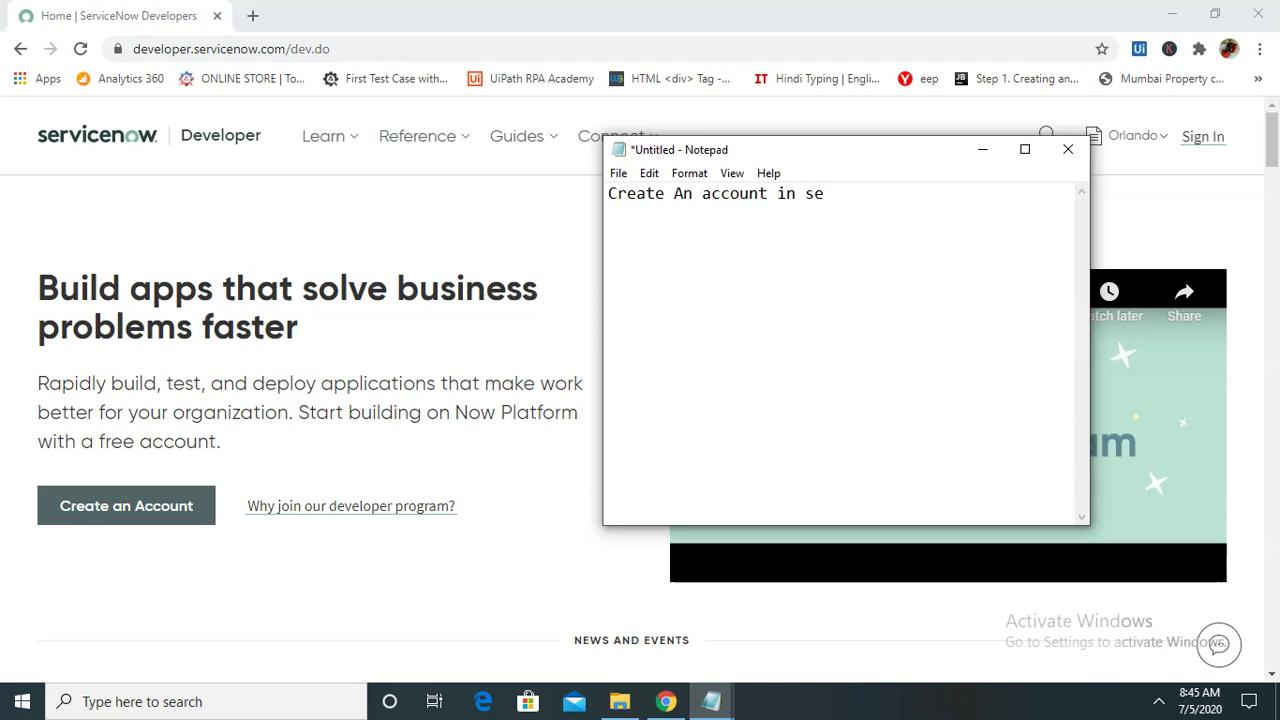
pyautogui.write('rvice no')
pyautogui.press('BackSpace')
pyautogui.write('now')
pyautogui.press('Return')
pyautogui.write('Create an')
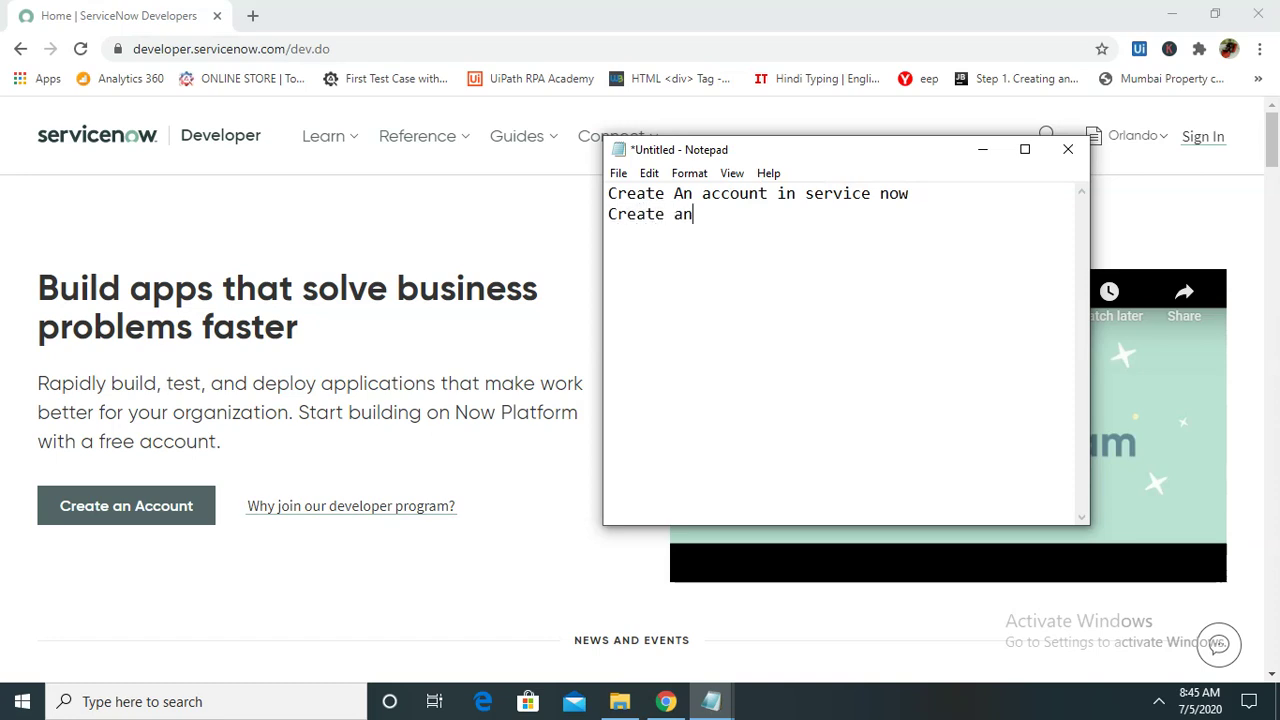
pyautogui.write(' developer instance')
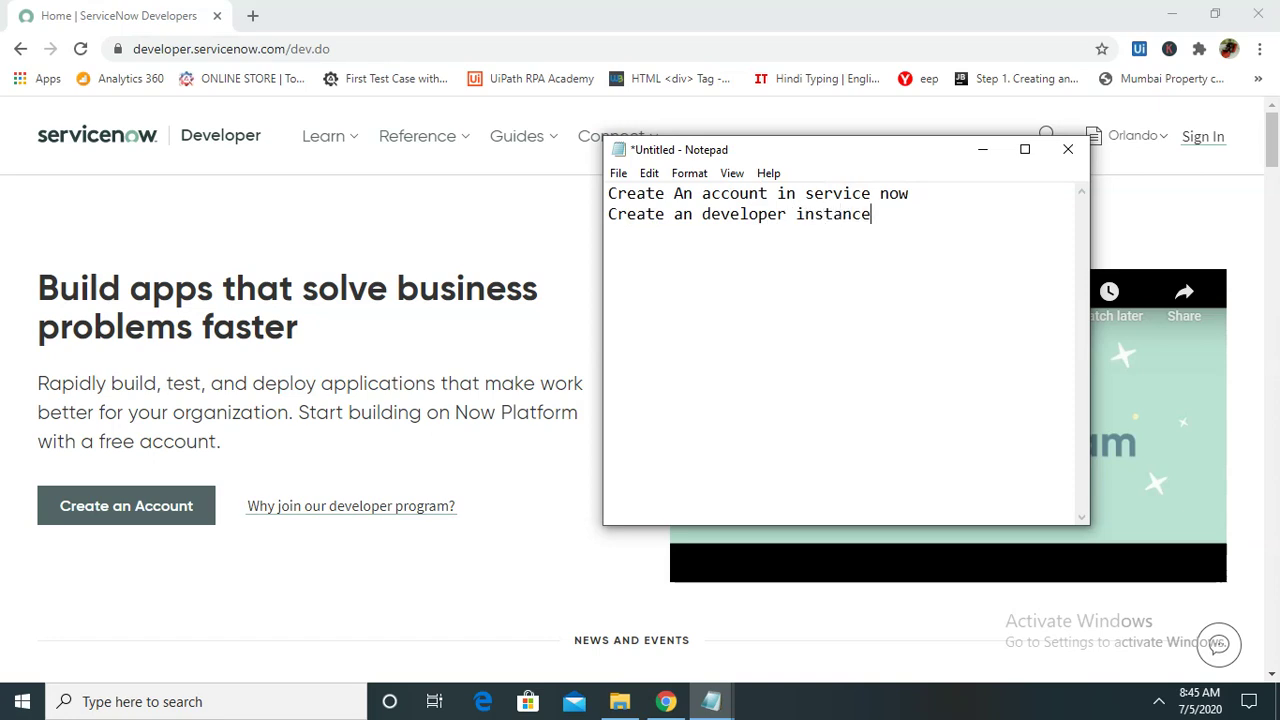
pyautogui.click(43, 236)
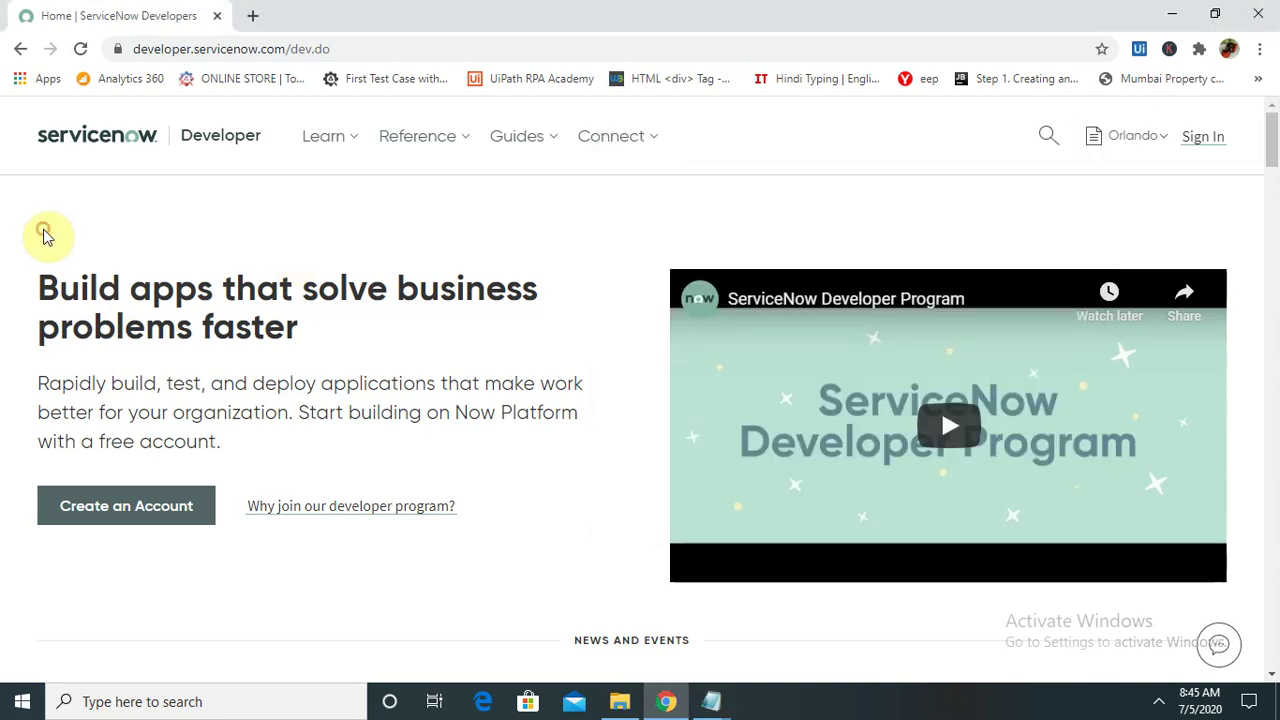
pyautogui.click(137, 49)
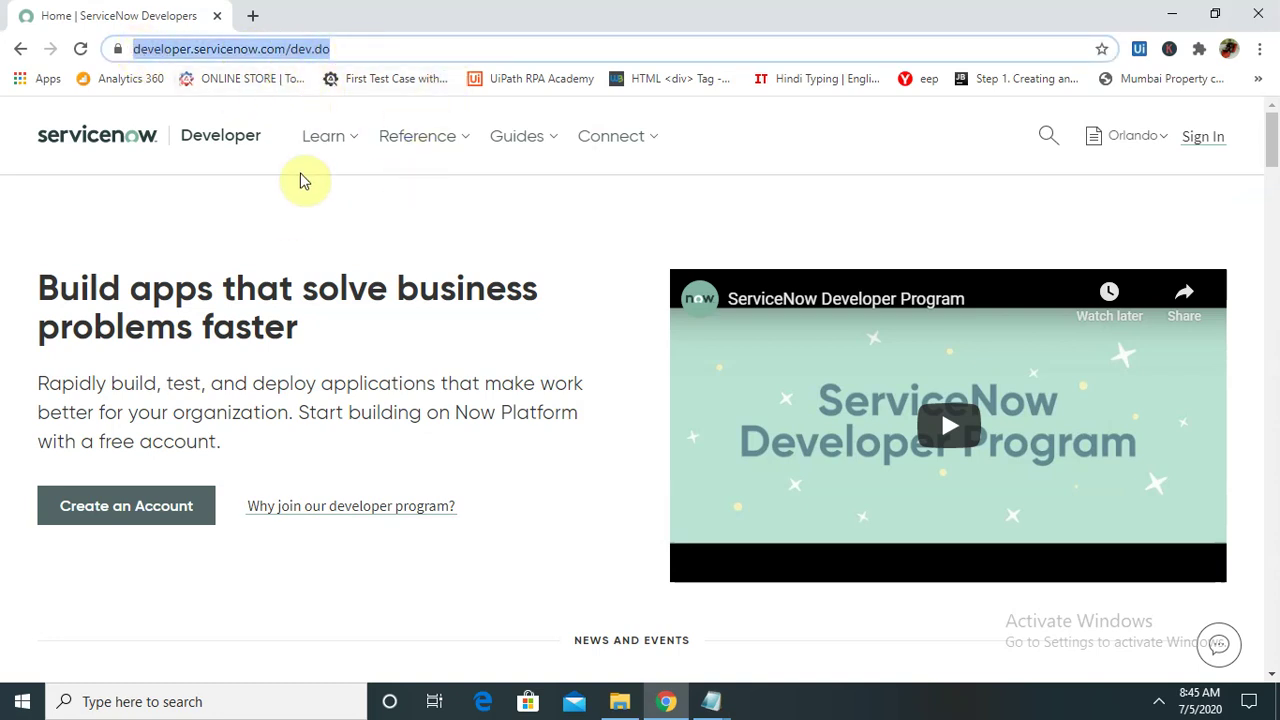
pyautogui.write('https://developer.servicenow.com/')
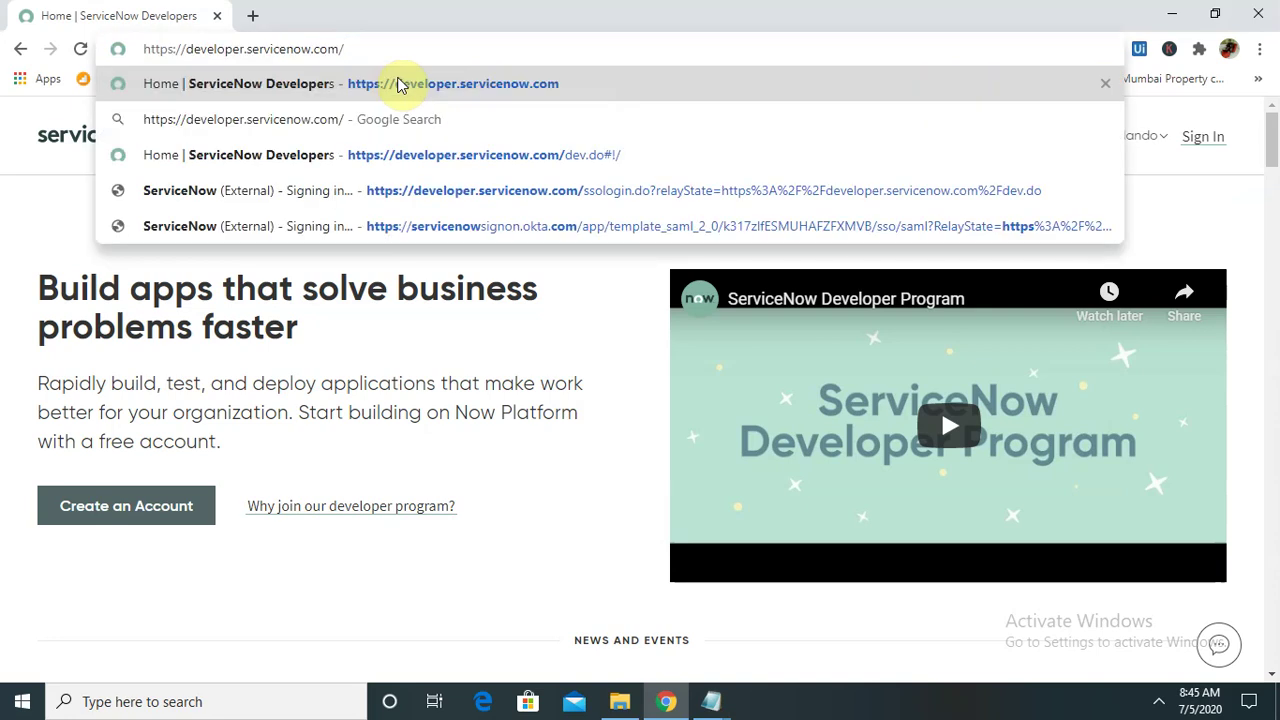
pyautogui.press('Return')
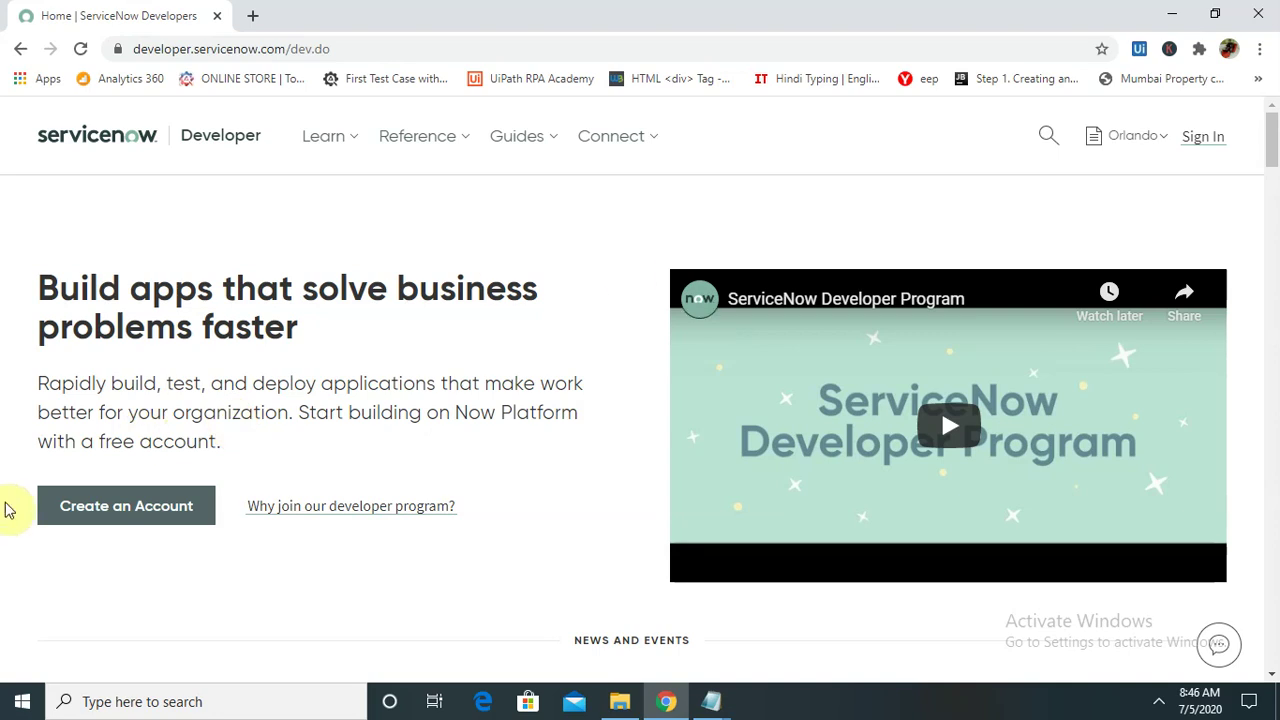
# Step: Open the account registration form, look through its fields down to the terms agreement, and return to the developer home page
pyautogui.click(100, 510)
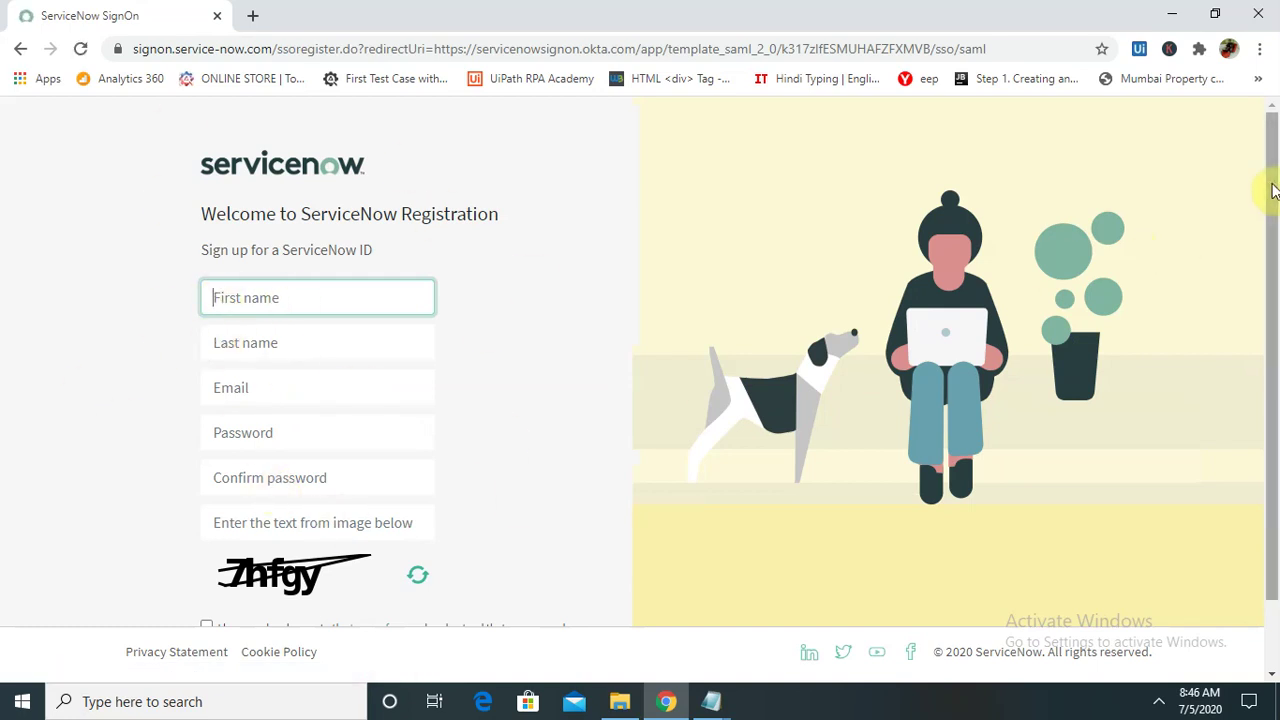
pyautogui.moveTo(1269, 186); pyautogui.dragTo(1269, 274)
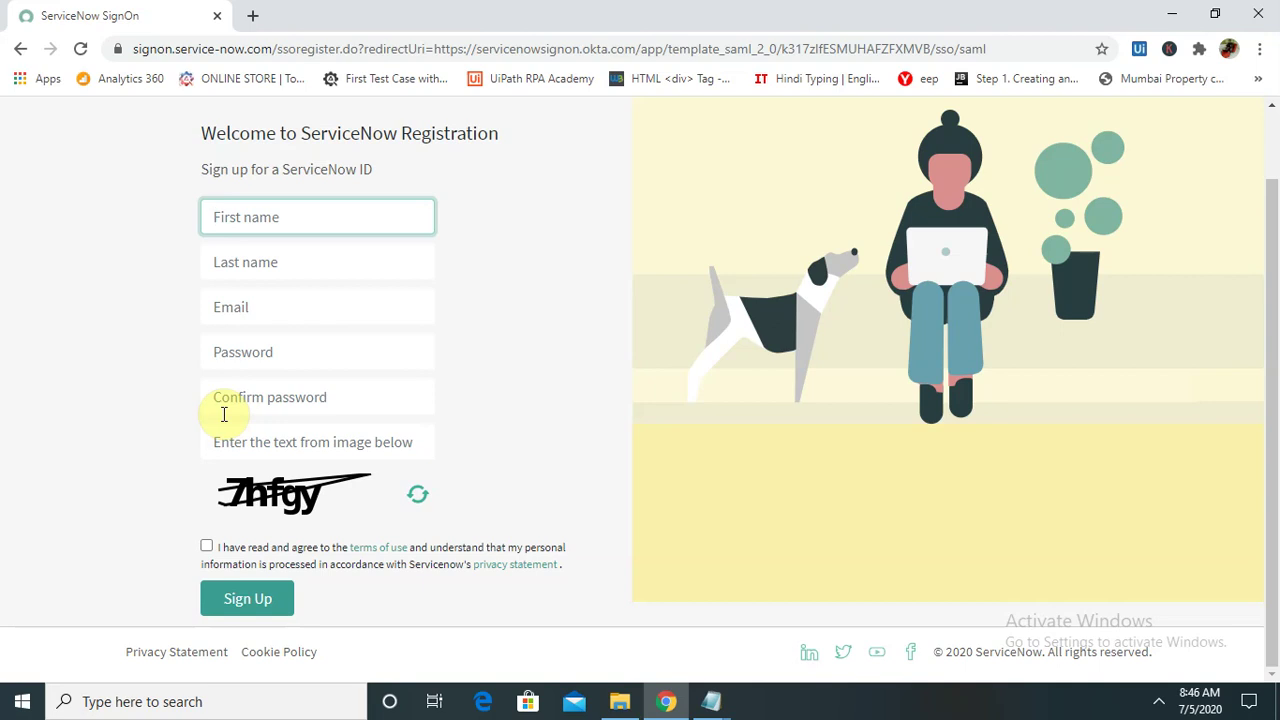
pyautogui.click(1273, 148)
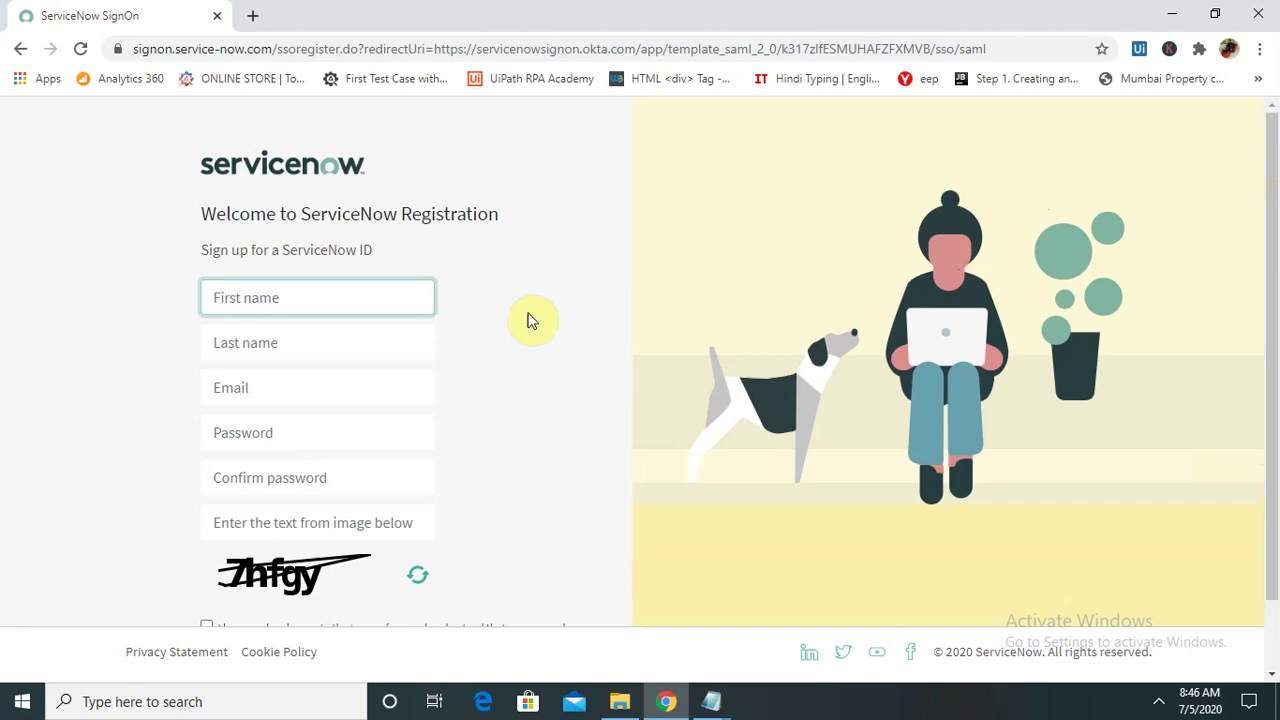
pyautogui.click(21, 50)
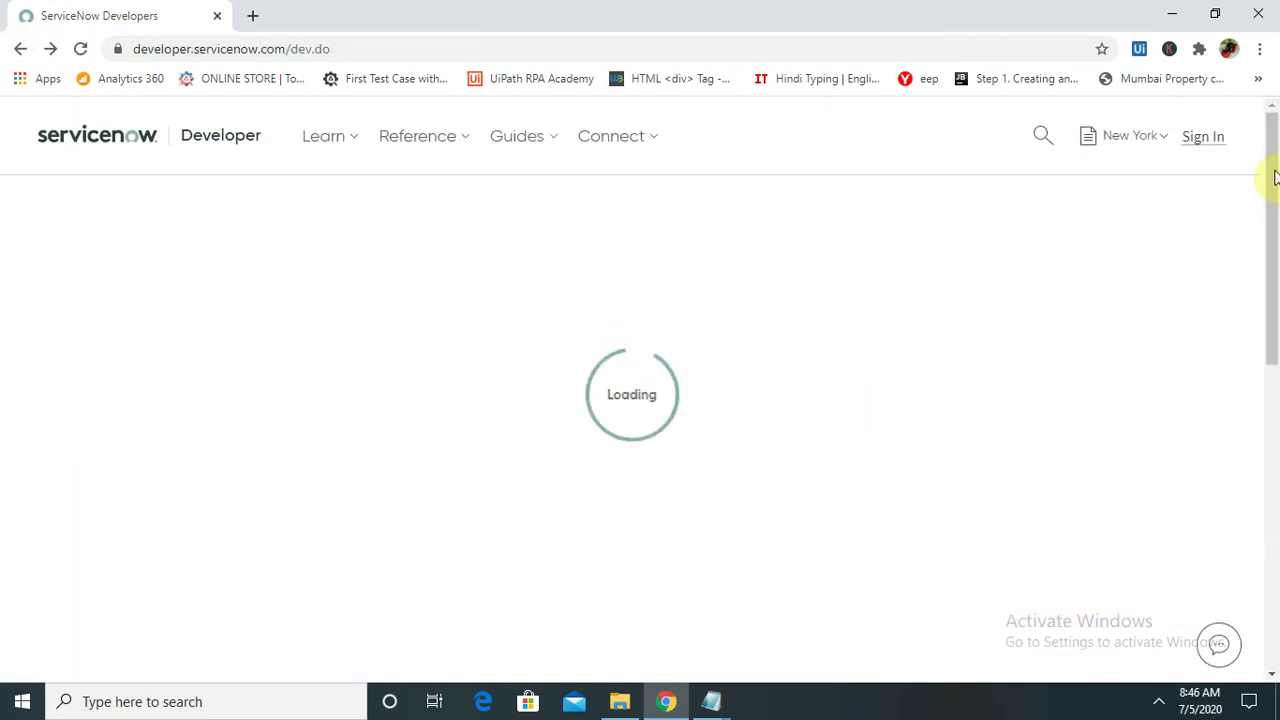
# Step: Sign in to the developer site with the account e-mail and the account password
pyautogui.click(1205, 139)
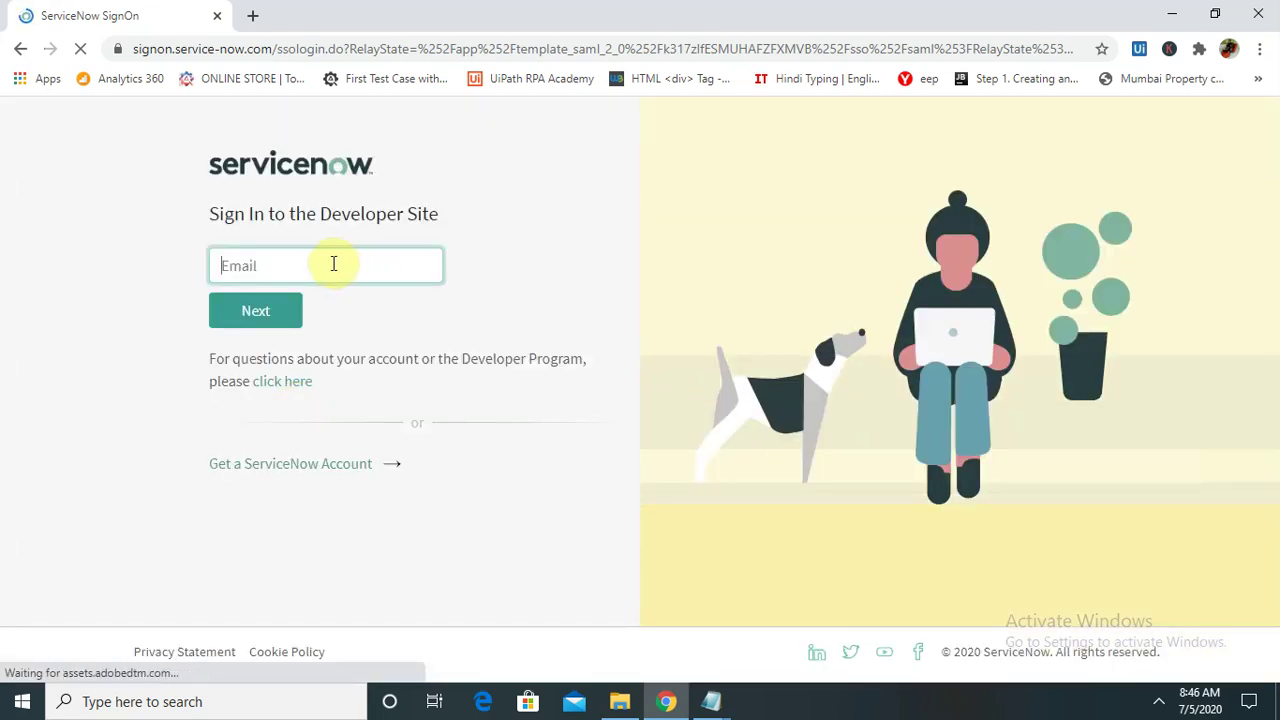
pyautogui.write('rai')
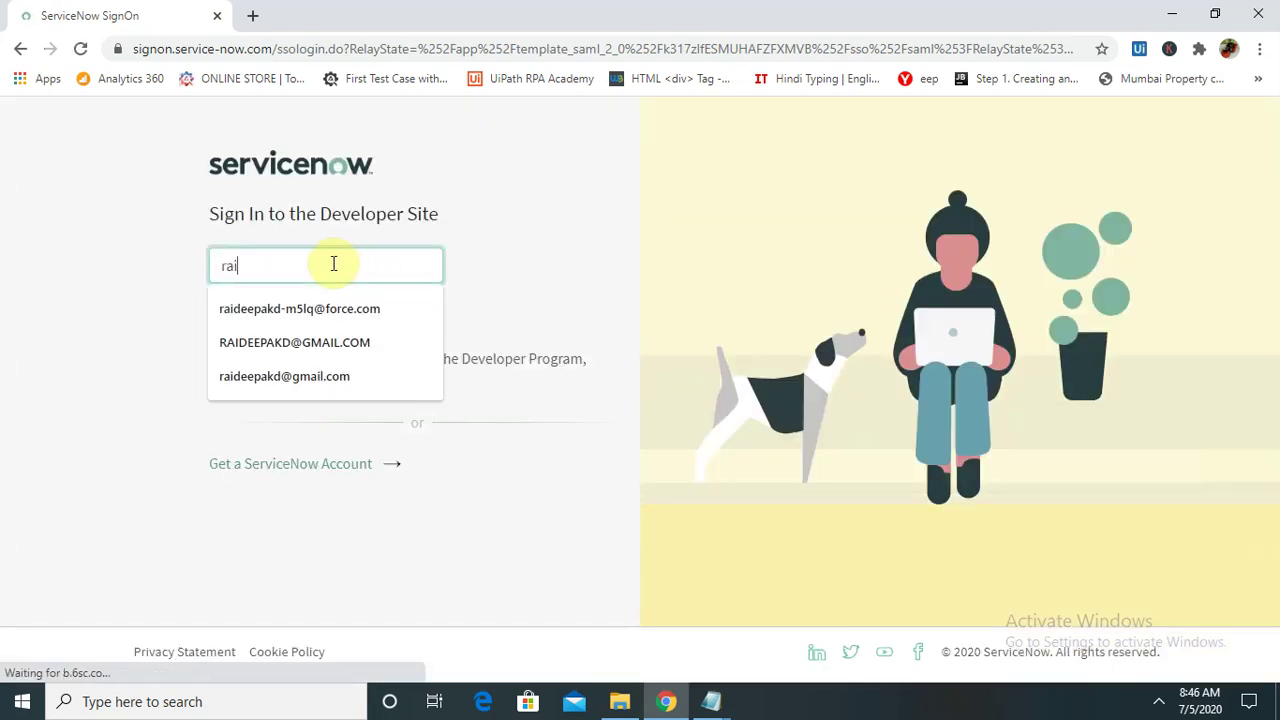
pyautogui.click(291, 345)
pyautogui.click(270, 318)
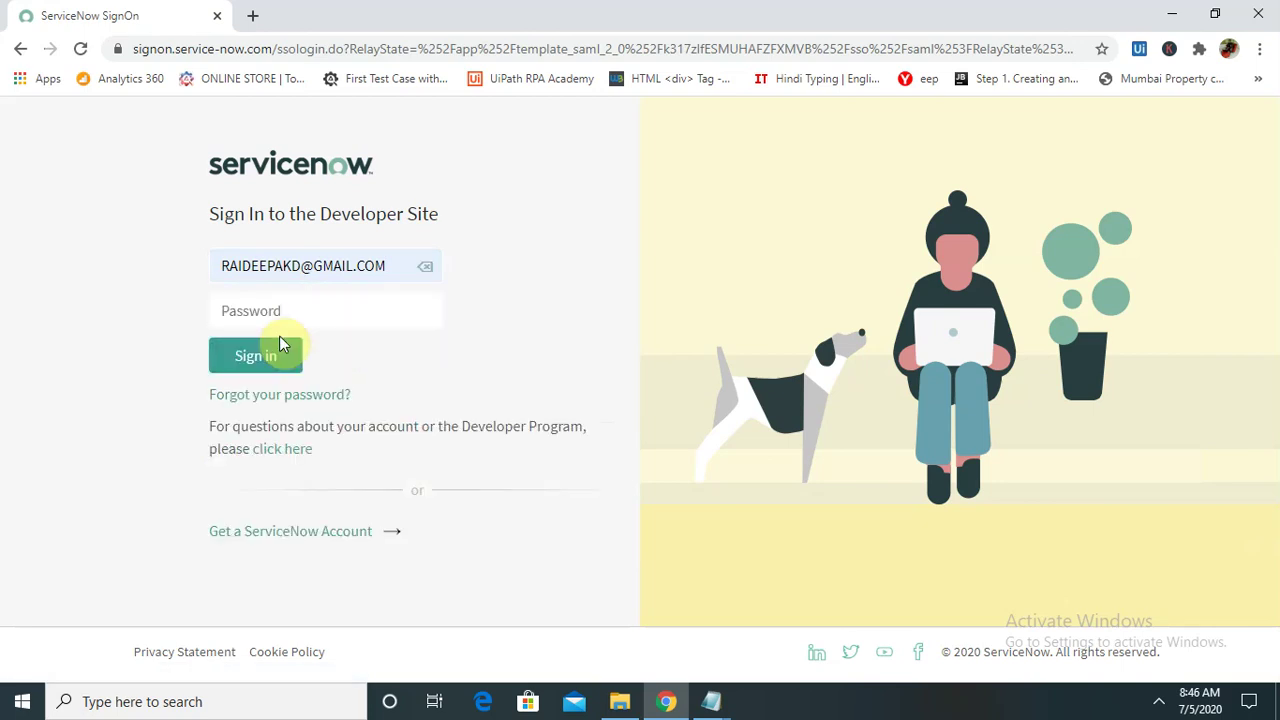
pyautogui.click(270, 311)
pyautogui.write('****')
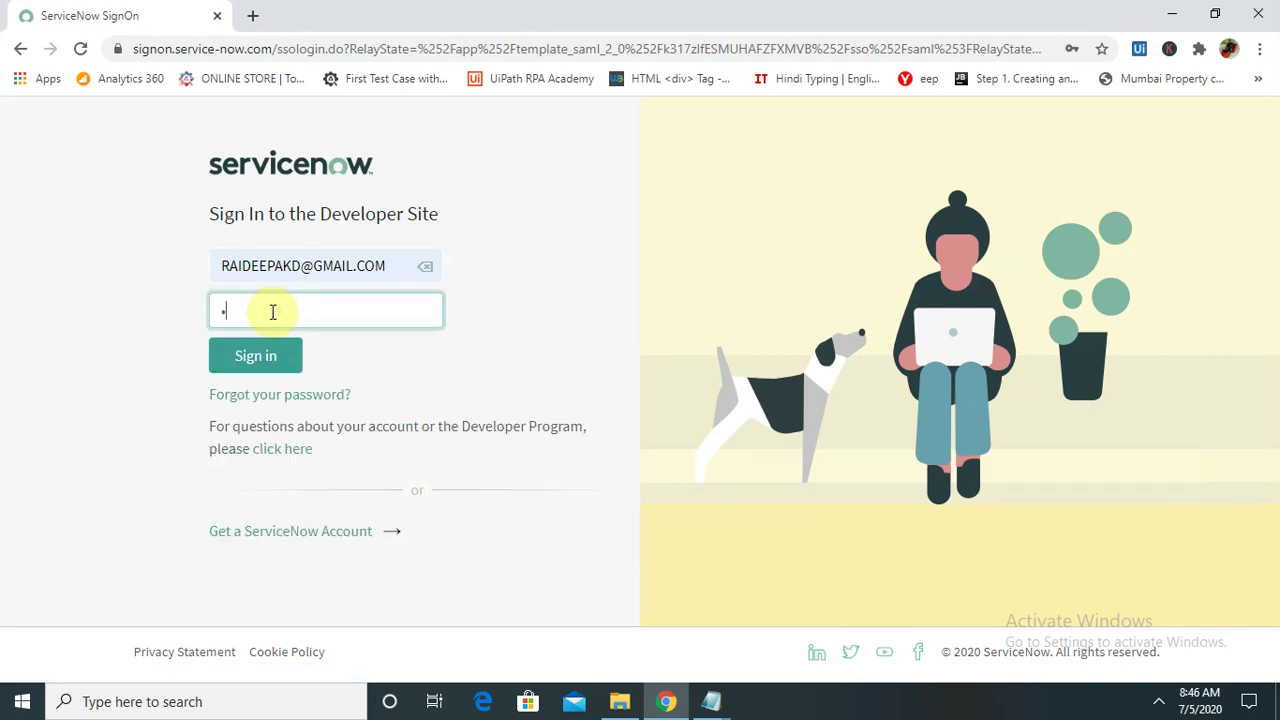
pyautogui.write('*******')
pyautogui.click(262, 358)
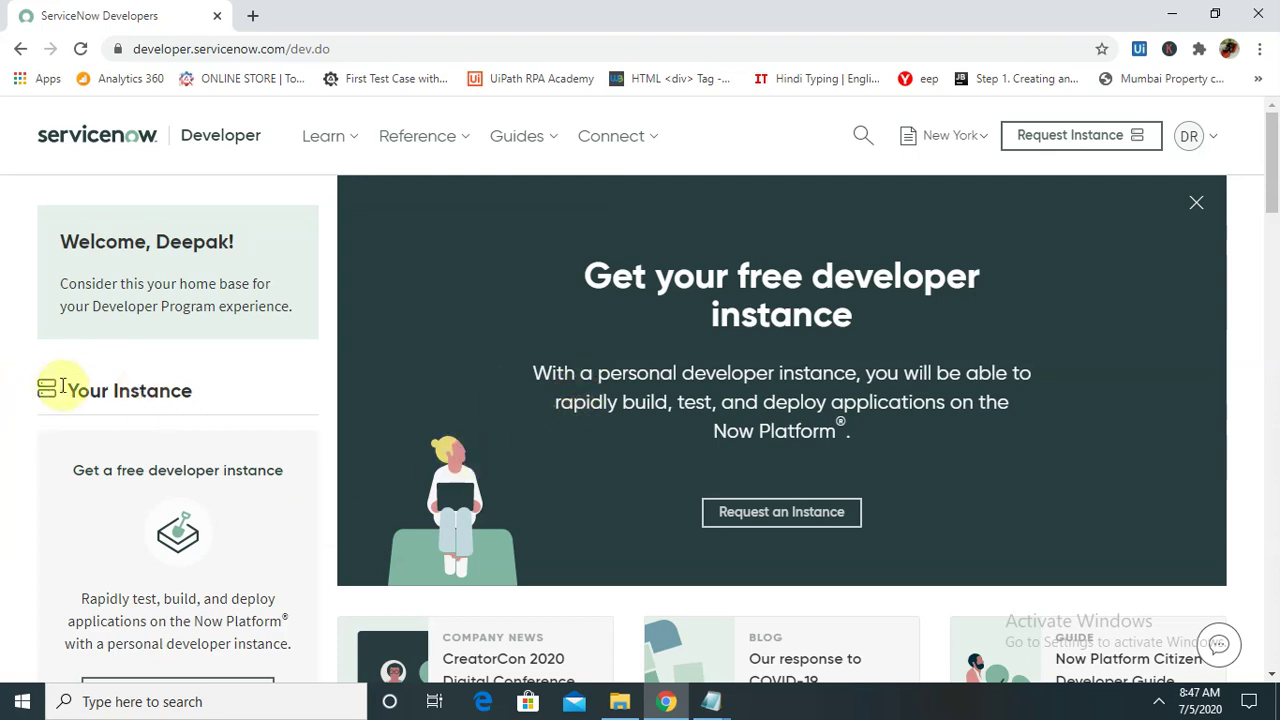
# Step: Request a free developer instance on the New York release, checking the restore option first, and close the request dialog
pyautogui.moveTo(1274, 183); pyautogui.dragTo(1276, 227)
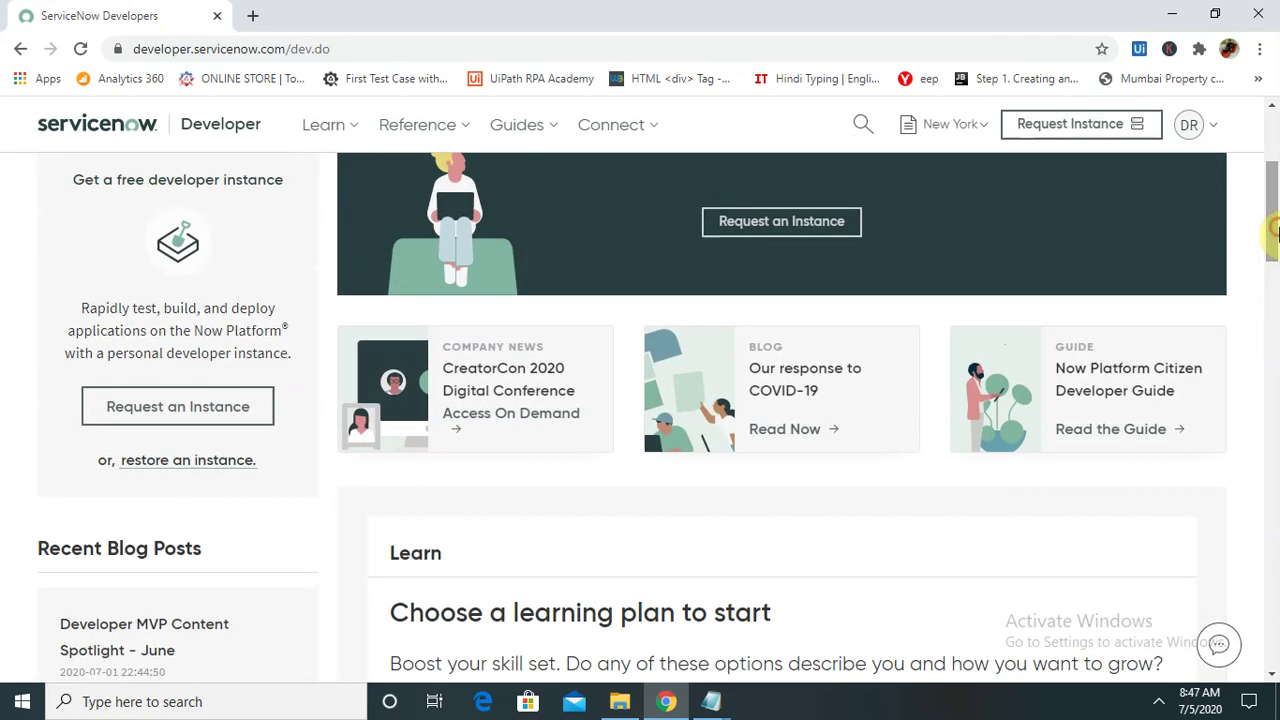
pyautogui.click(177, 420)
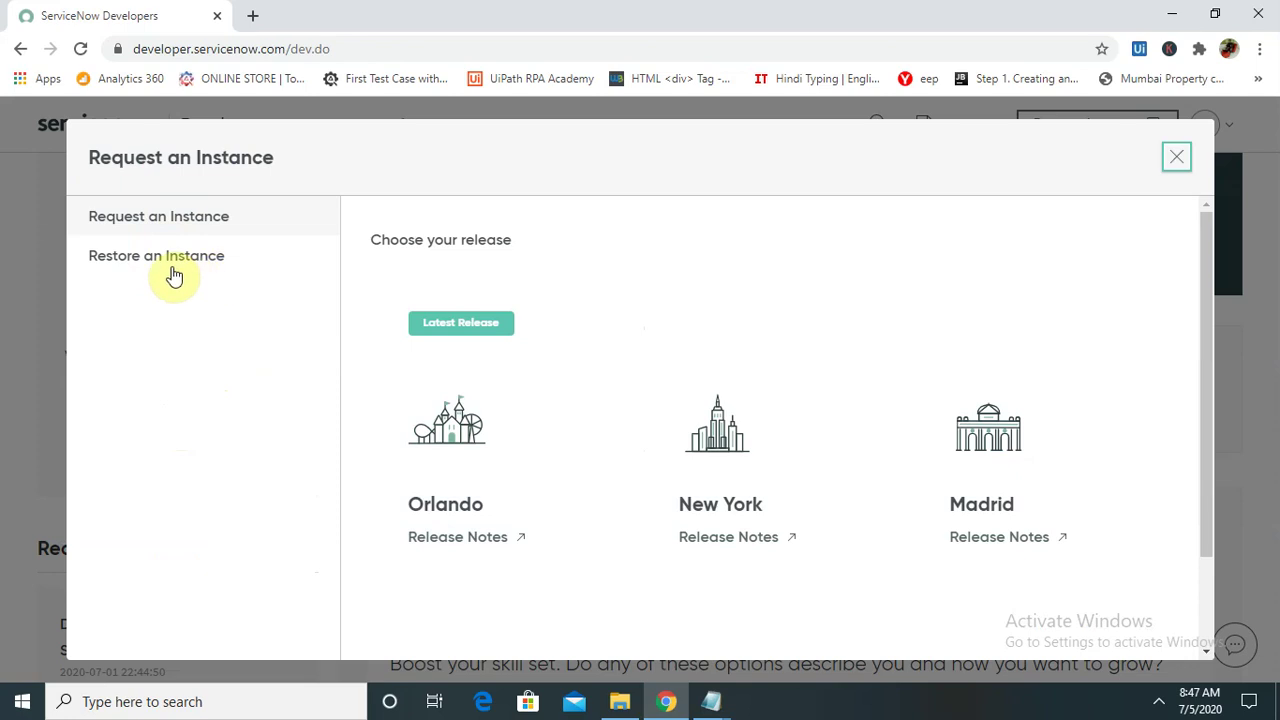
pyautogui.click(172, 272)
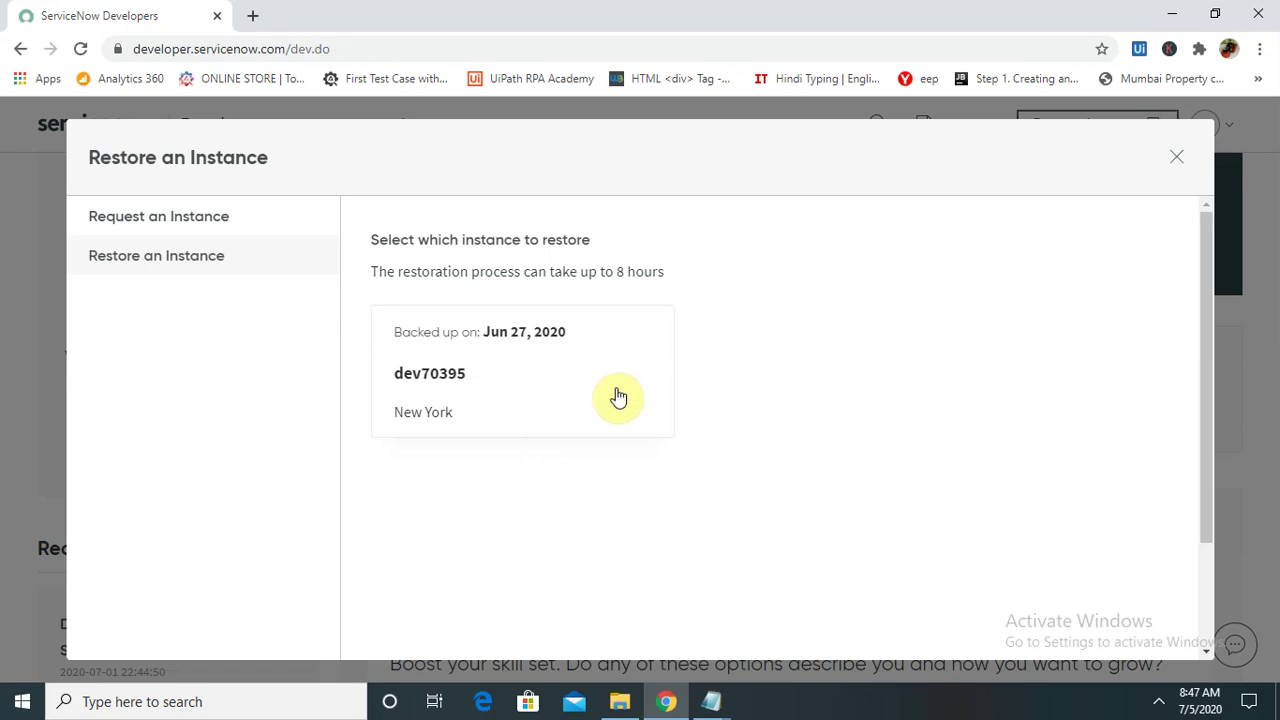
pyautogui.click(172, 222)
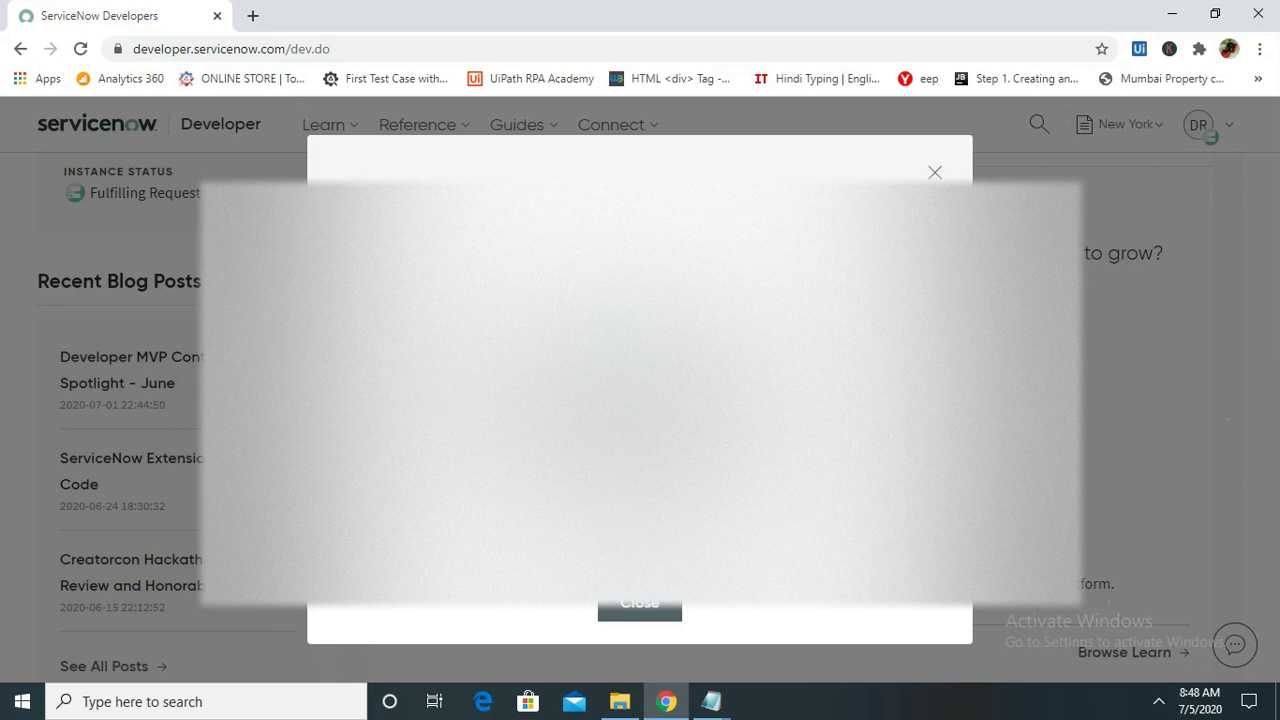
pyautogui.click(638, 611)
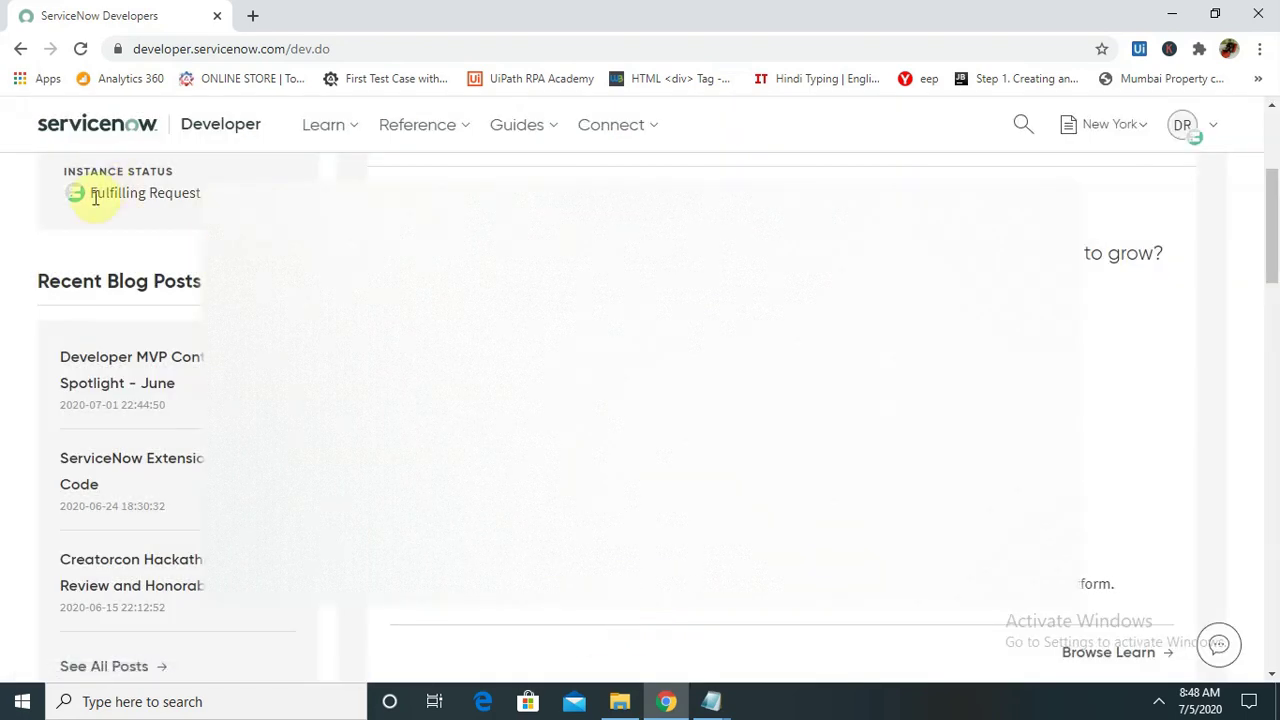
pyautogui.scroll(3, 1273, 172)
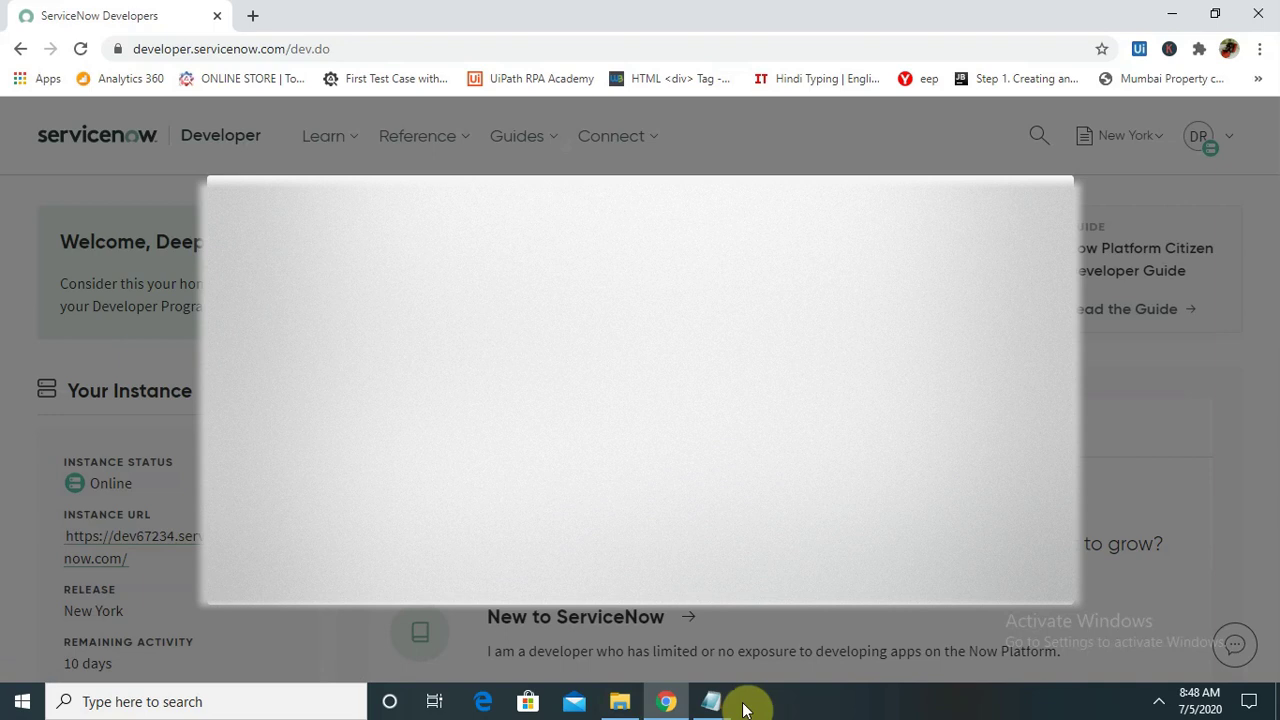
# Step: In a new Notepad note, paste the developer site address and record the admin user name and the instance's current password
pyautogui.click(17, 702)
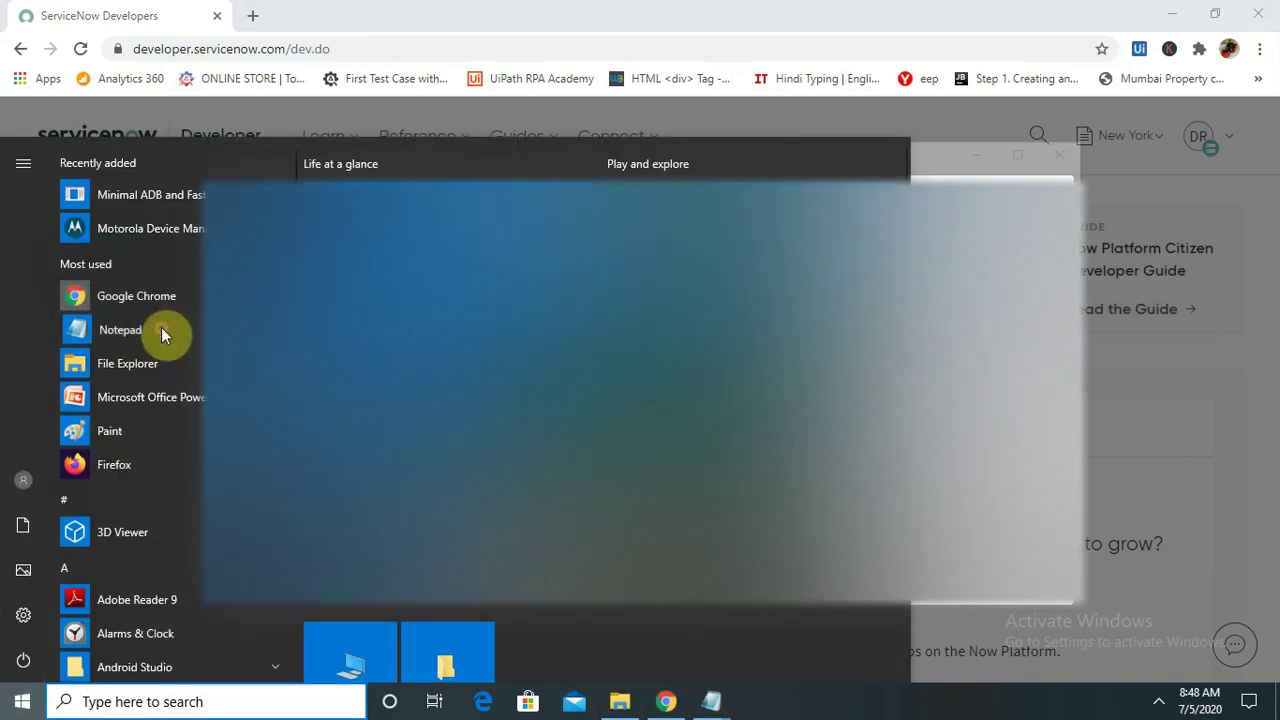
pyautogui.click(161, 327)
pyautogui.hotkey('ctrl', 'v')
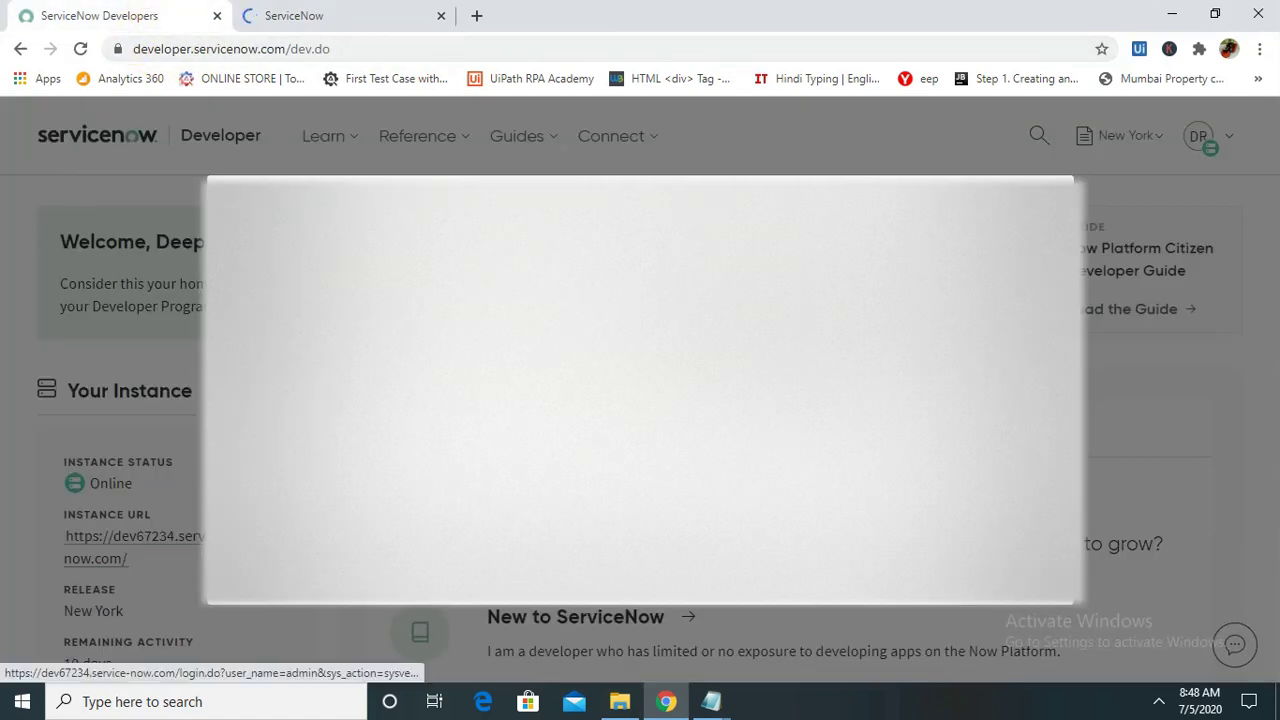
pyautogui.click(722, 701)
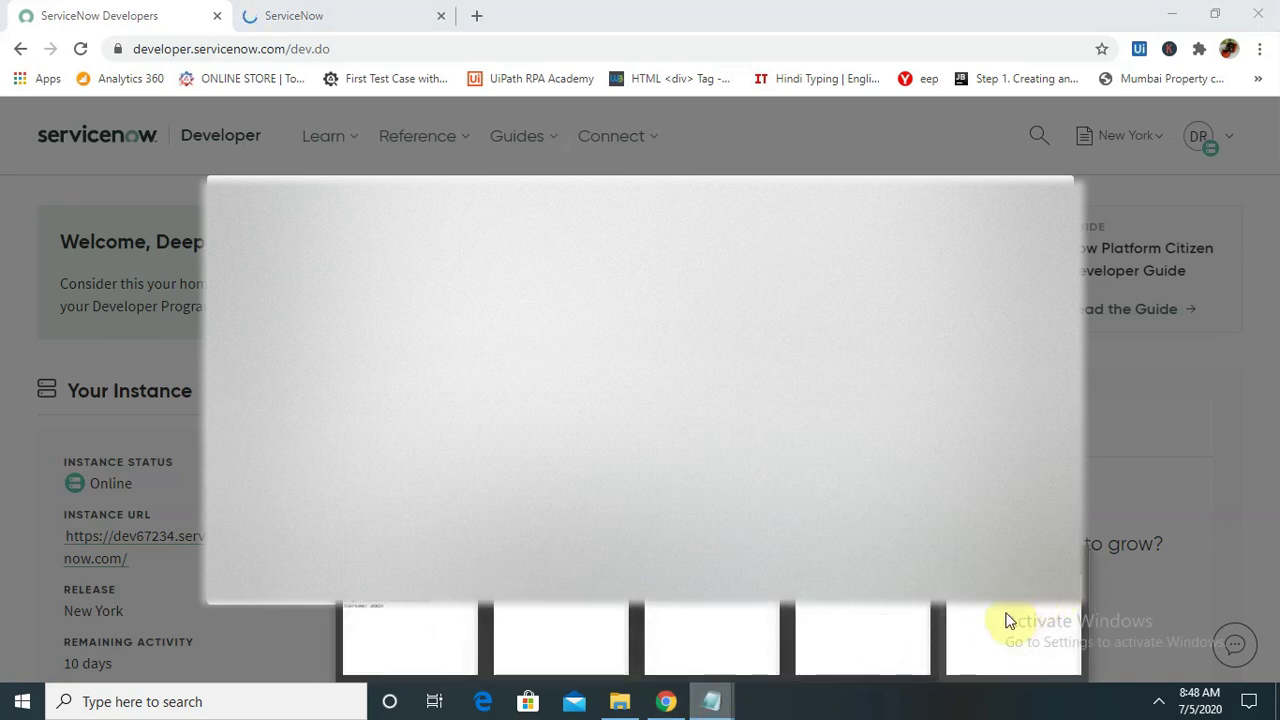
pyautogui.moveTo(1006, 617)
pyautogui.click(859, 139)
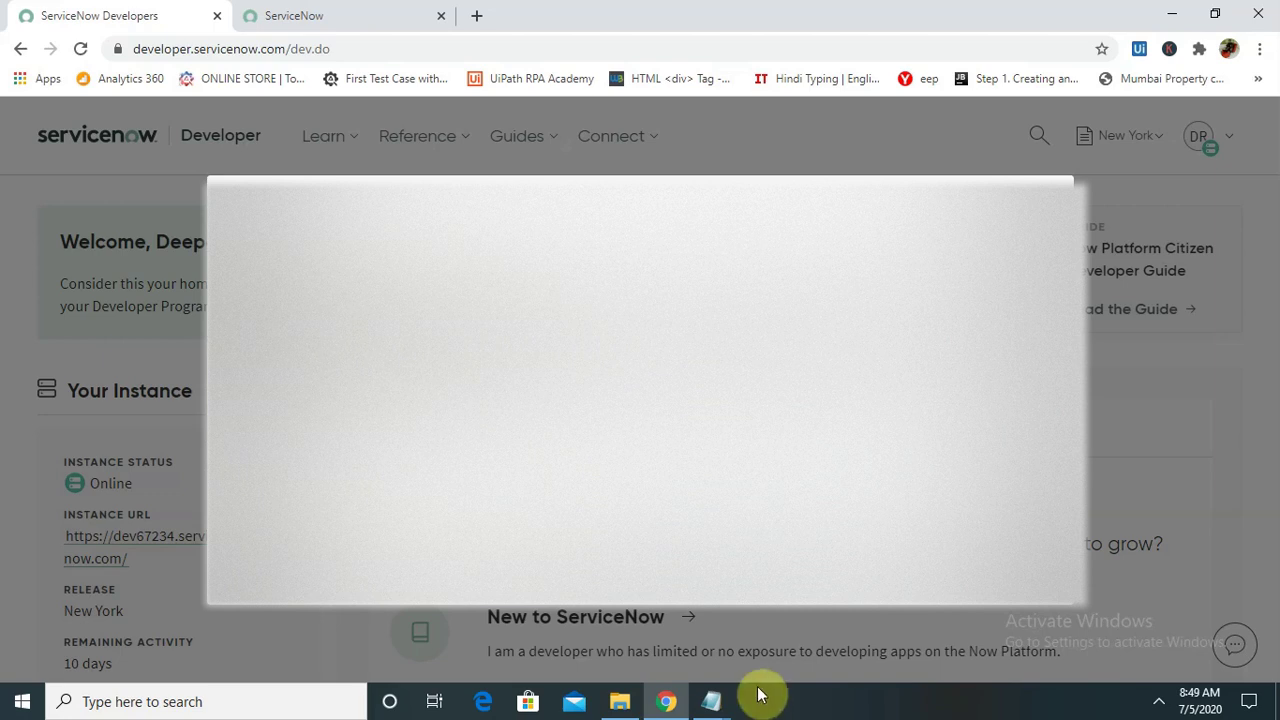
pyautogui.moveTo(710, 699)
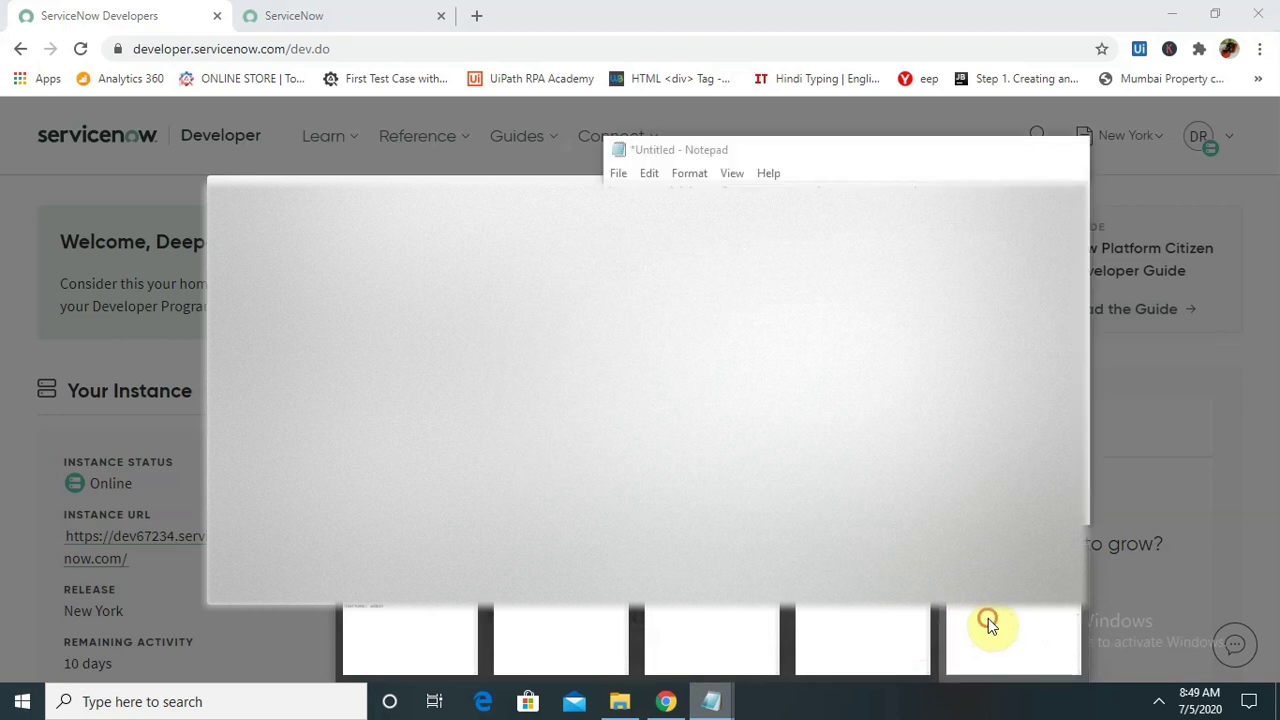
pyautogui.click(988, 620)
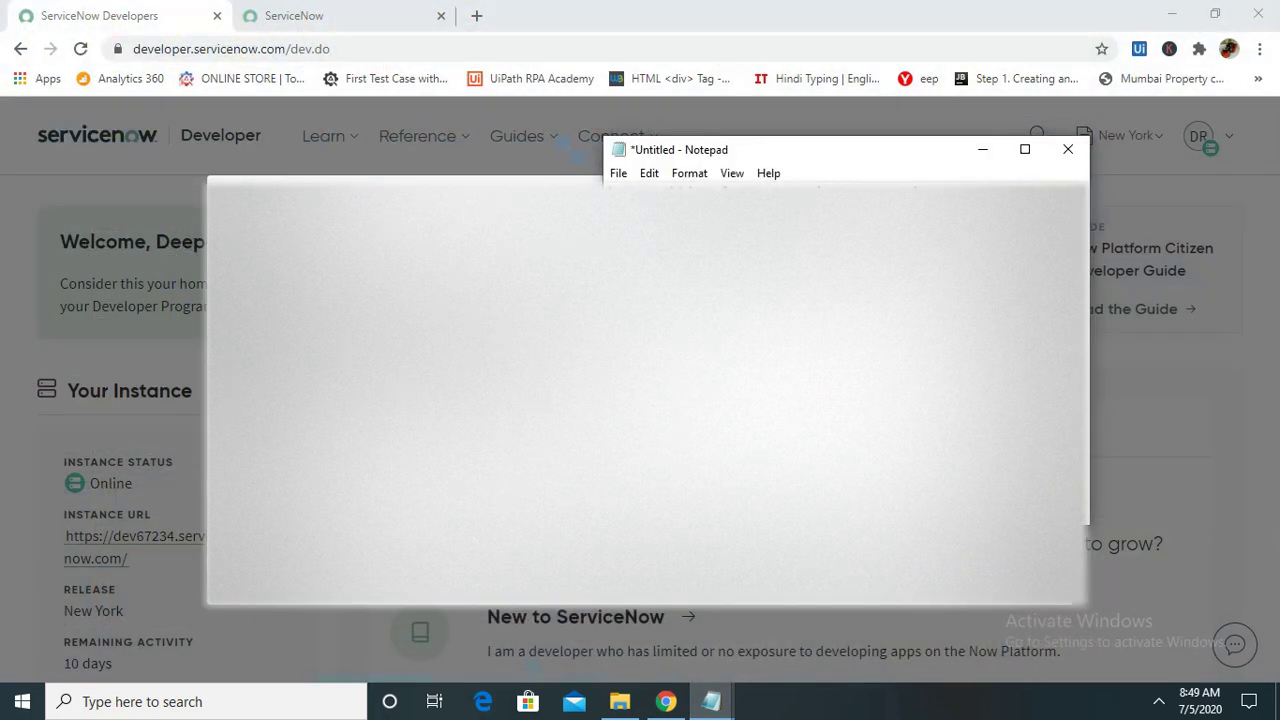
# Step: Copy the instance's current password from the Notepad note into the Current Password field of the Change Password form
pyautogui.click(294, 15)
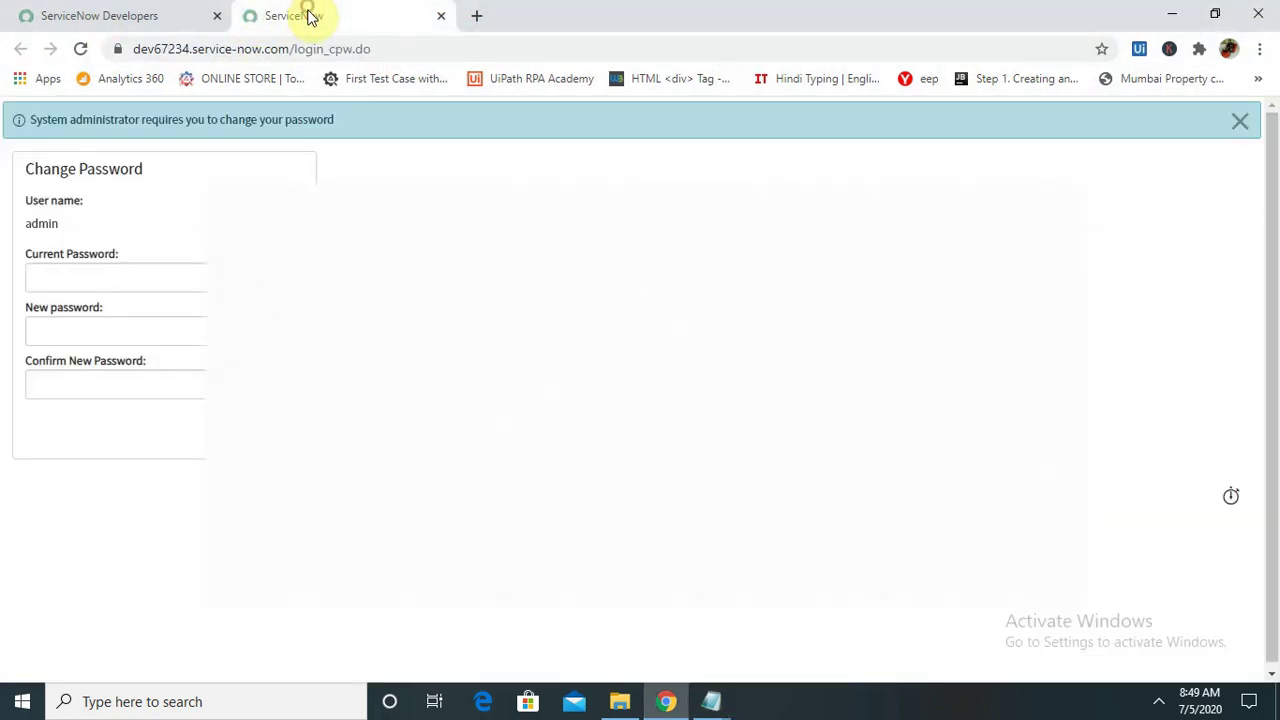
pyautogui.click(199, 271)
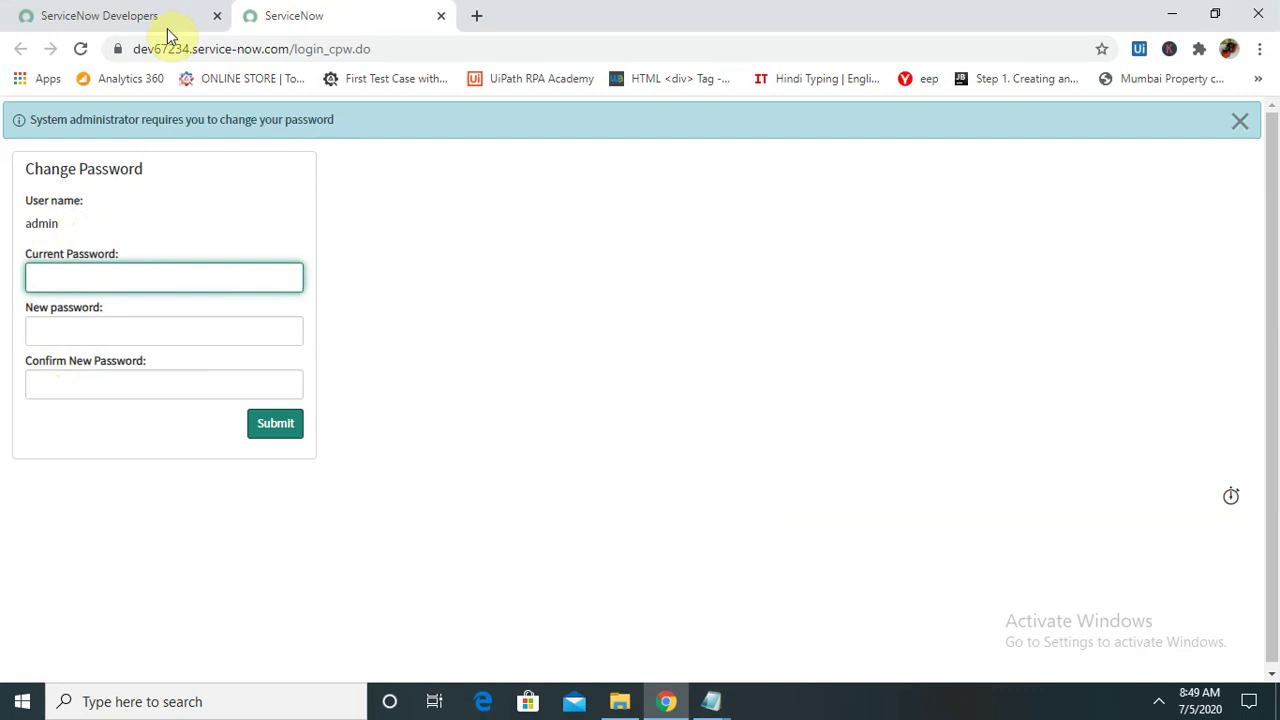
pyautogui.click(710, 700)
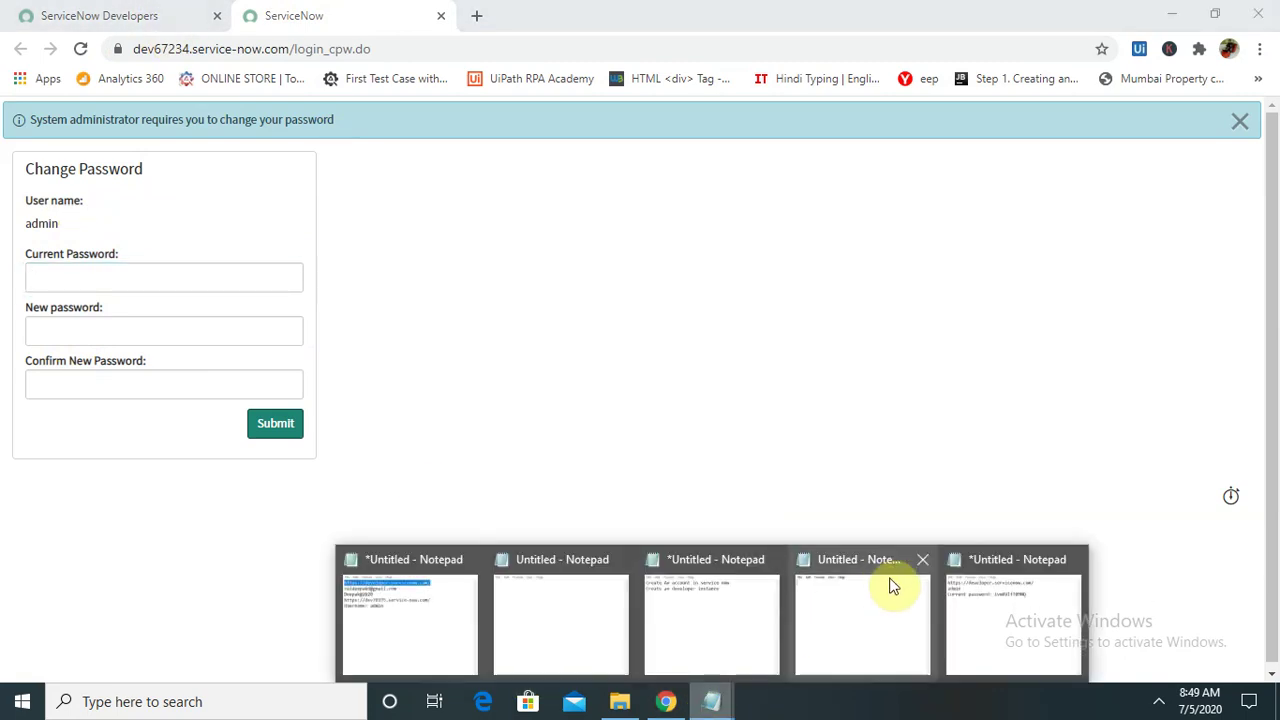
pyautogui.click(978, 610)
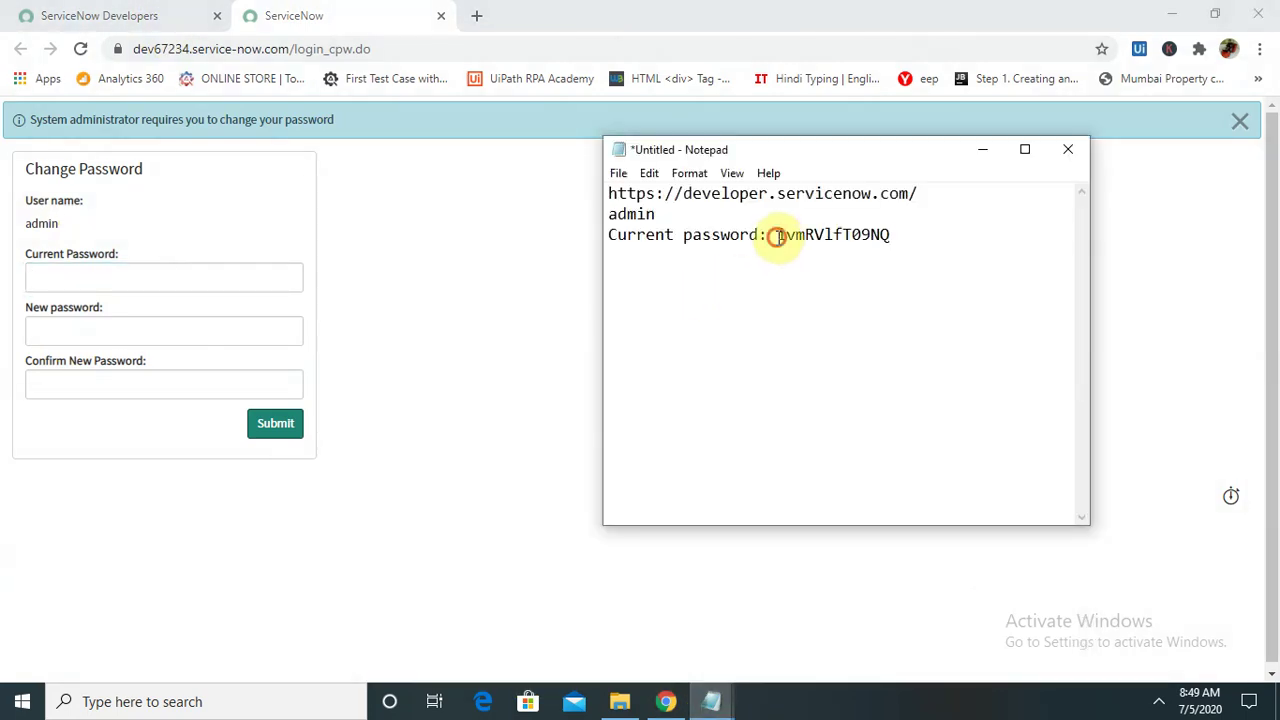
pyautogui.moveTo(776, 236); pyautogui.dragTo(893, 234)
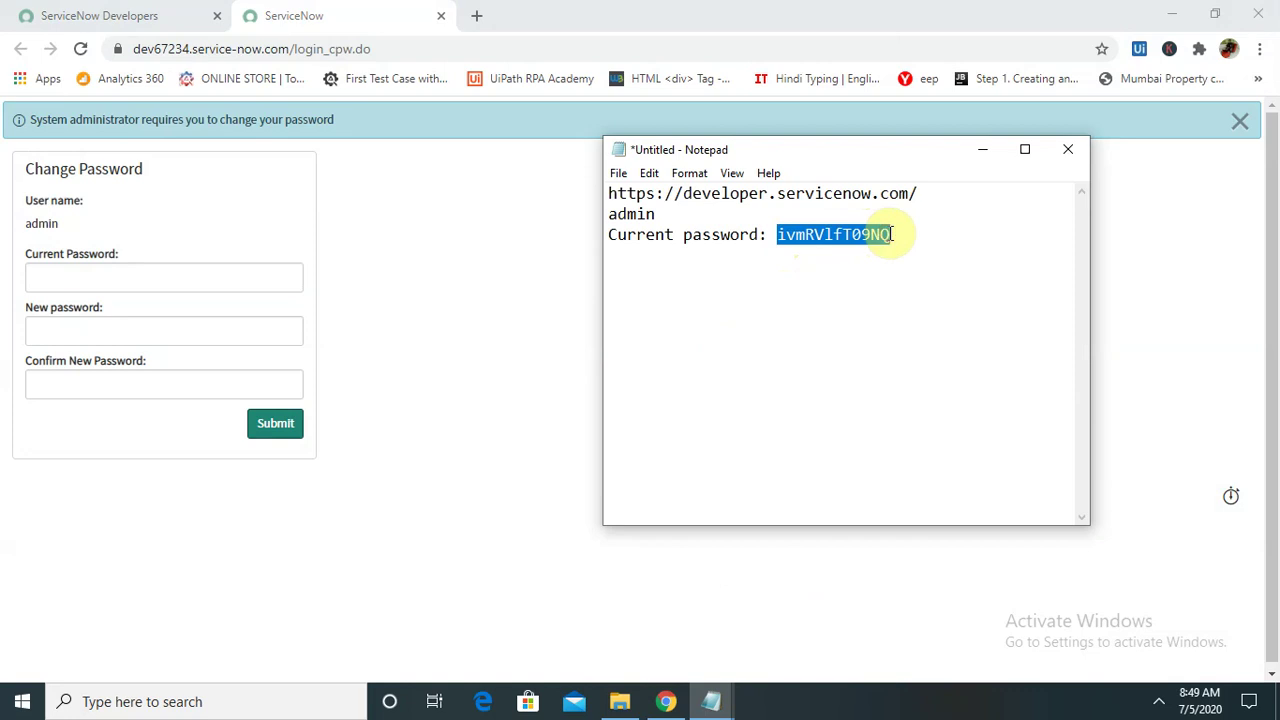
pyautogui.hotkey('ctrl', 'c')
pyautogui.click(163, 276)
pyautogui.hotkey('ctrl', 'v')
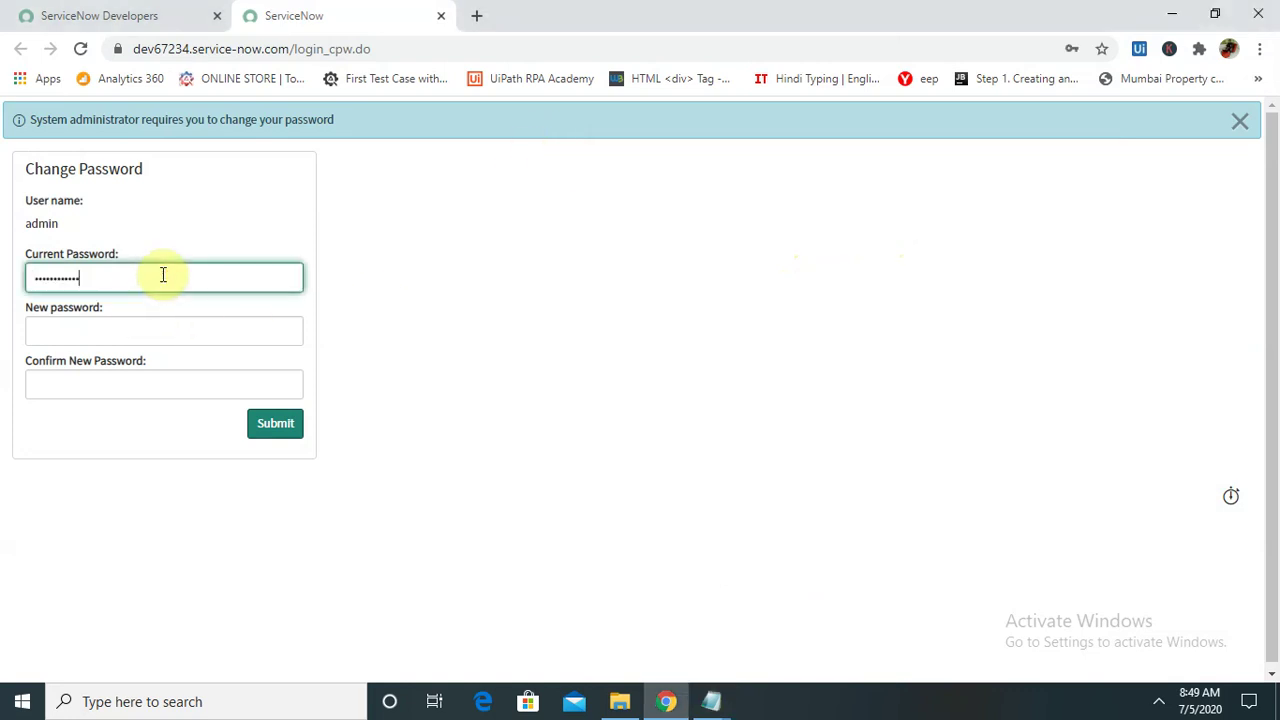
# Step: Enter and confirm a new admin password, and submit the password change
pyautogui.click(106, 330)
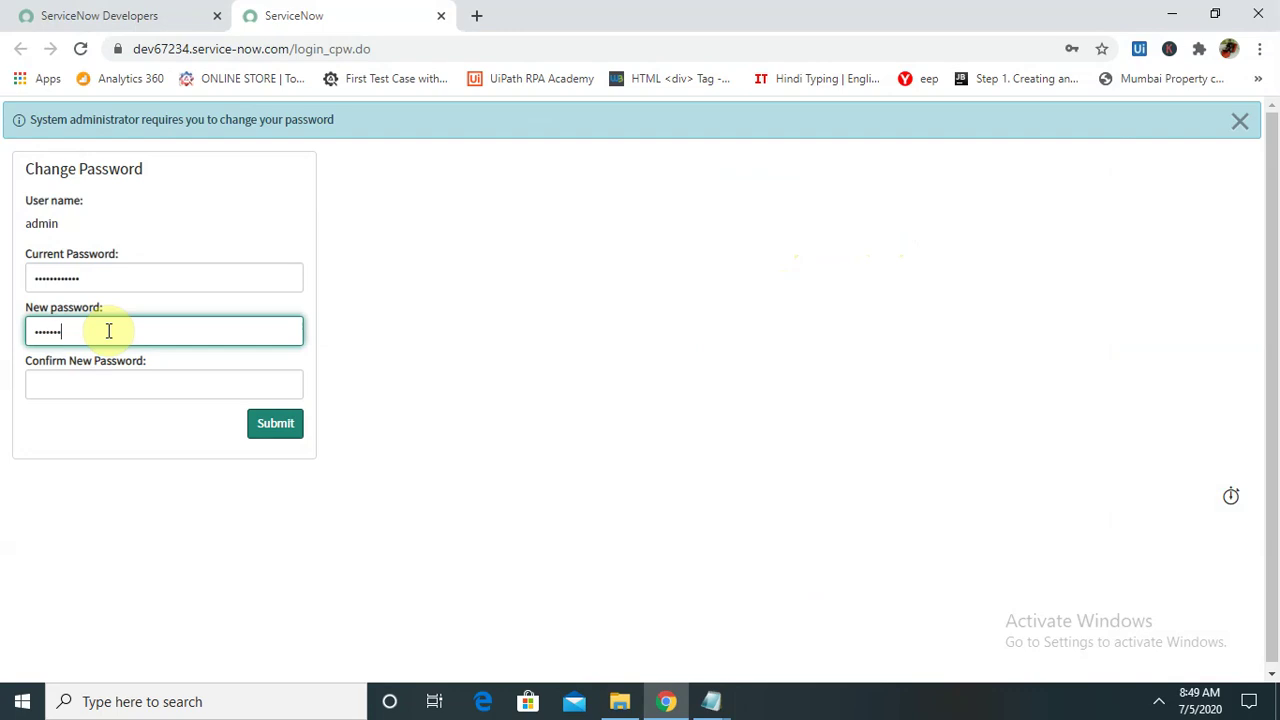
pyautogui.click(92, 384)
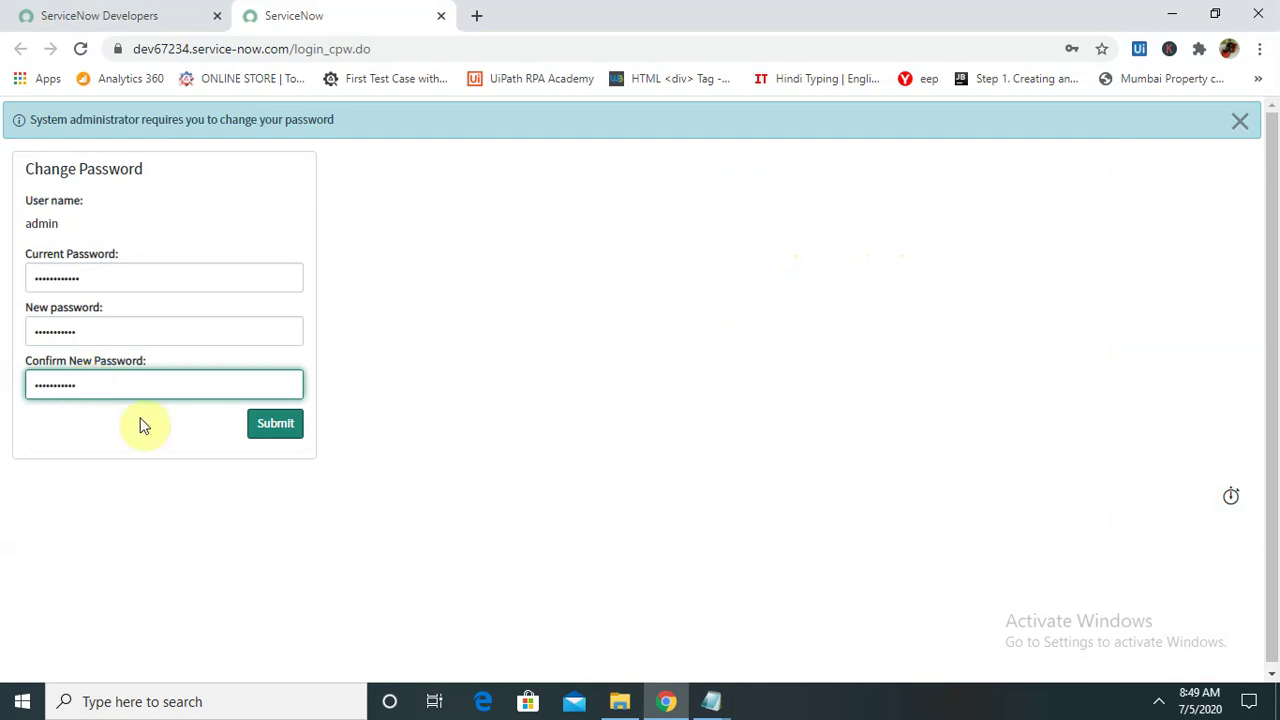
pyautogui.click(274, 430)
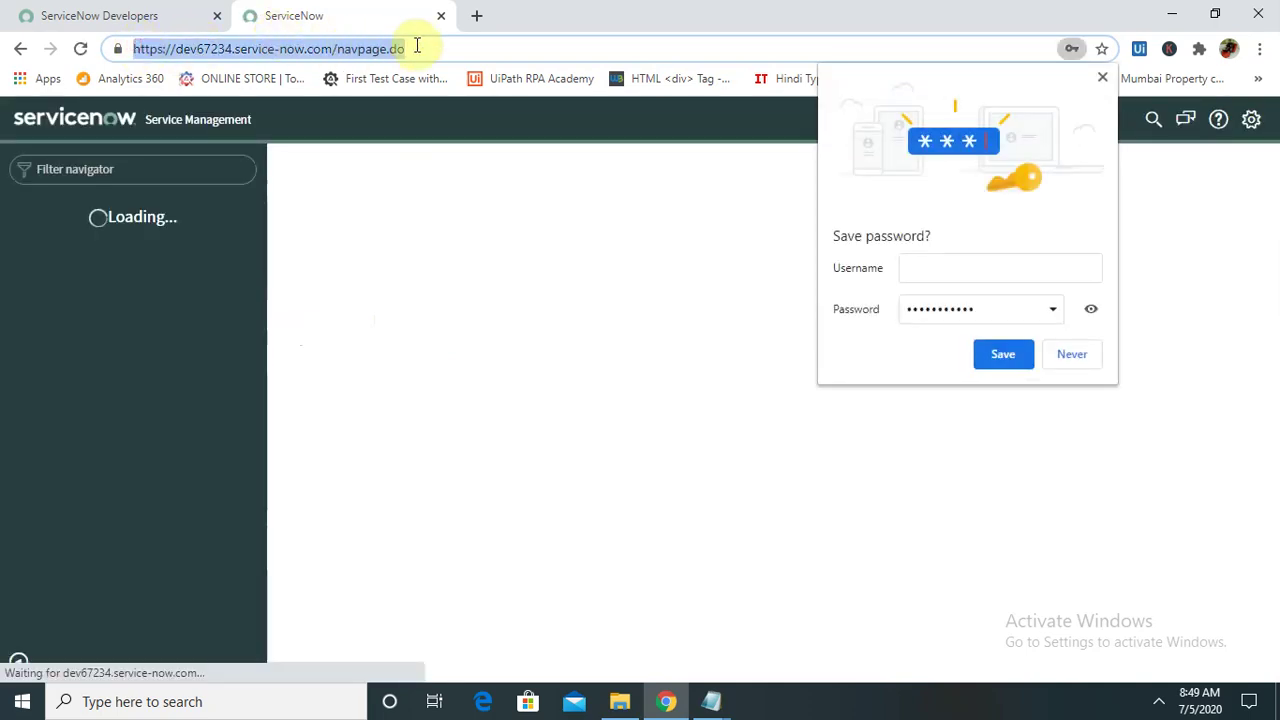
pyautogui.click(725, 701)
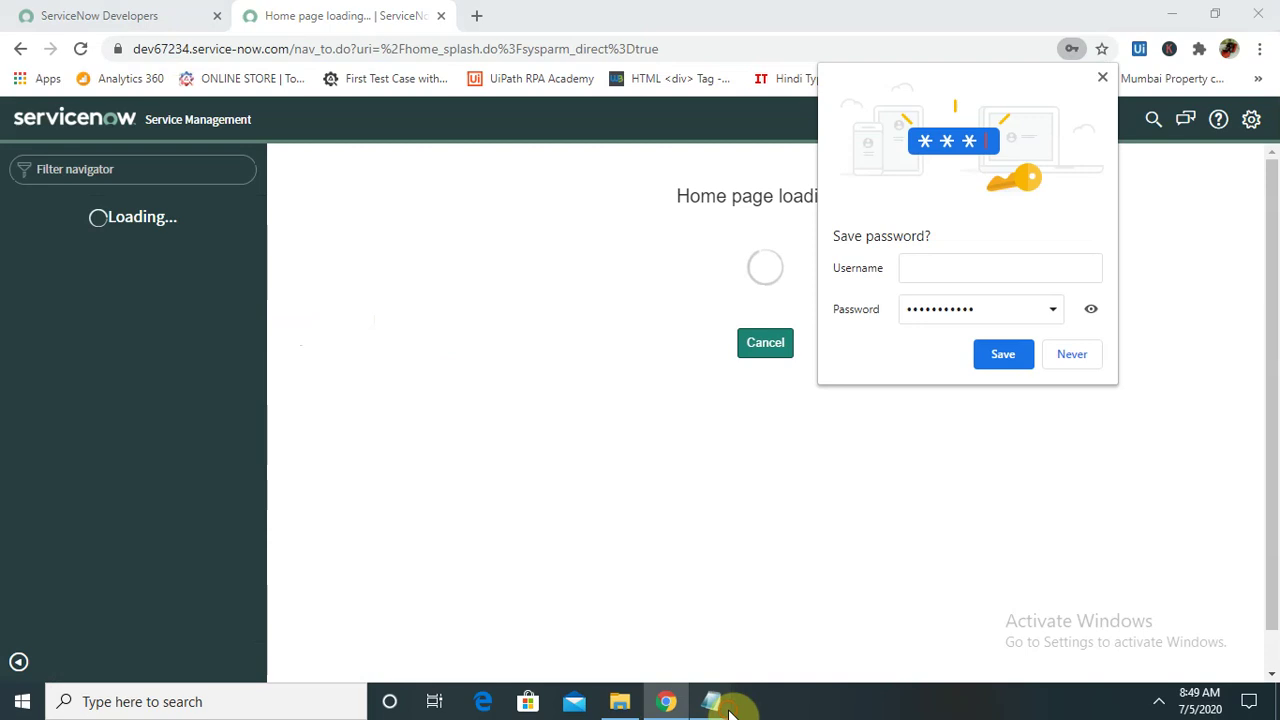
pyautogui.click(1043, 611)
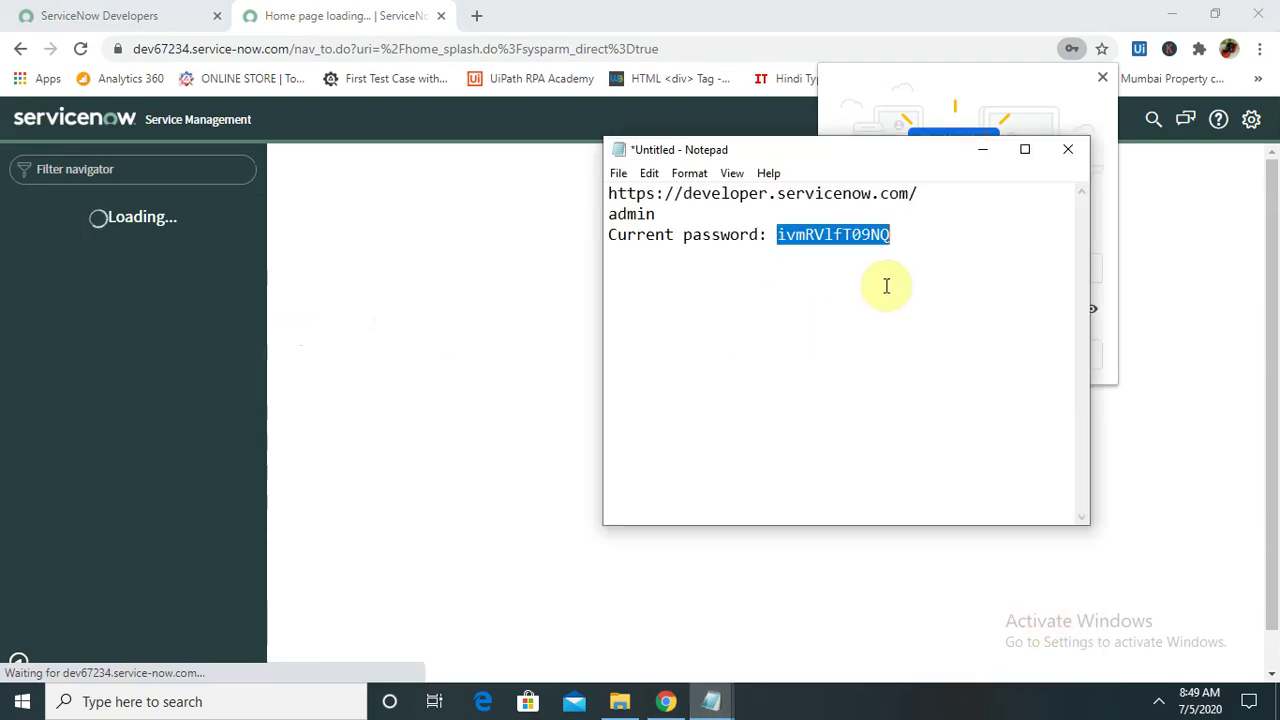
pyautogui.click(946, 242)
pyautogui.press('Return')
pyautogui.hotkey('ctrl', 'v')
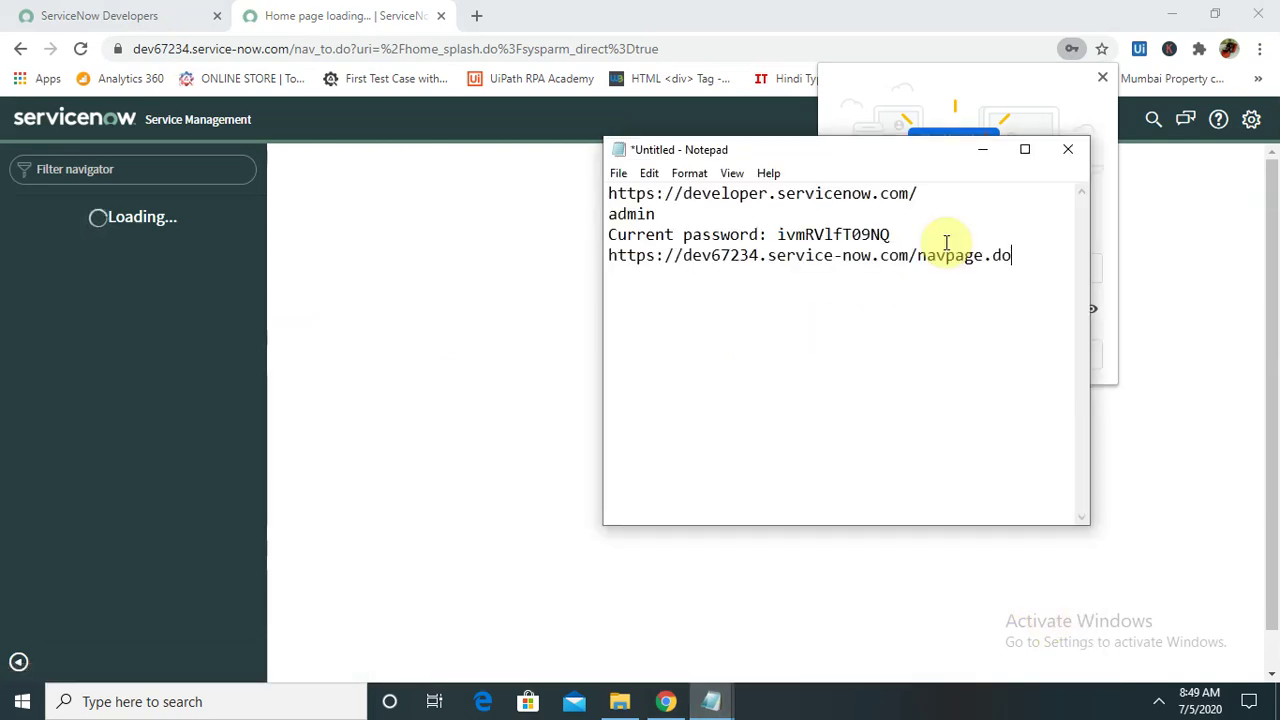
pyautogui.click(981, 149)
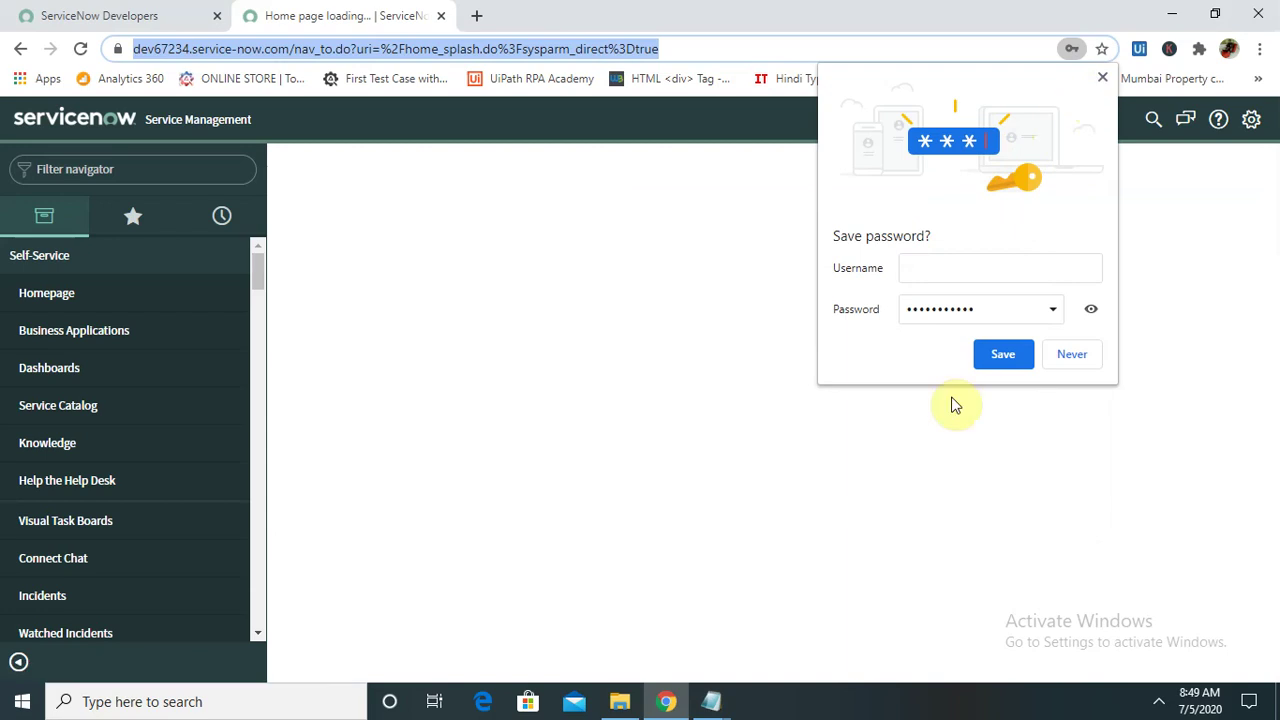
pyautogui.click(1079, 362)
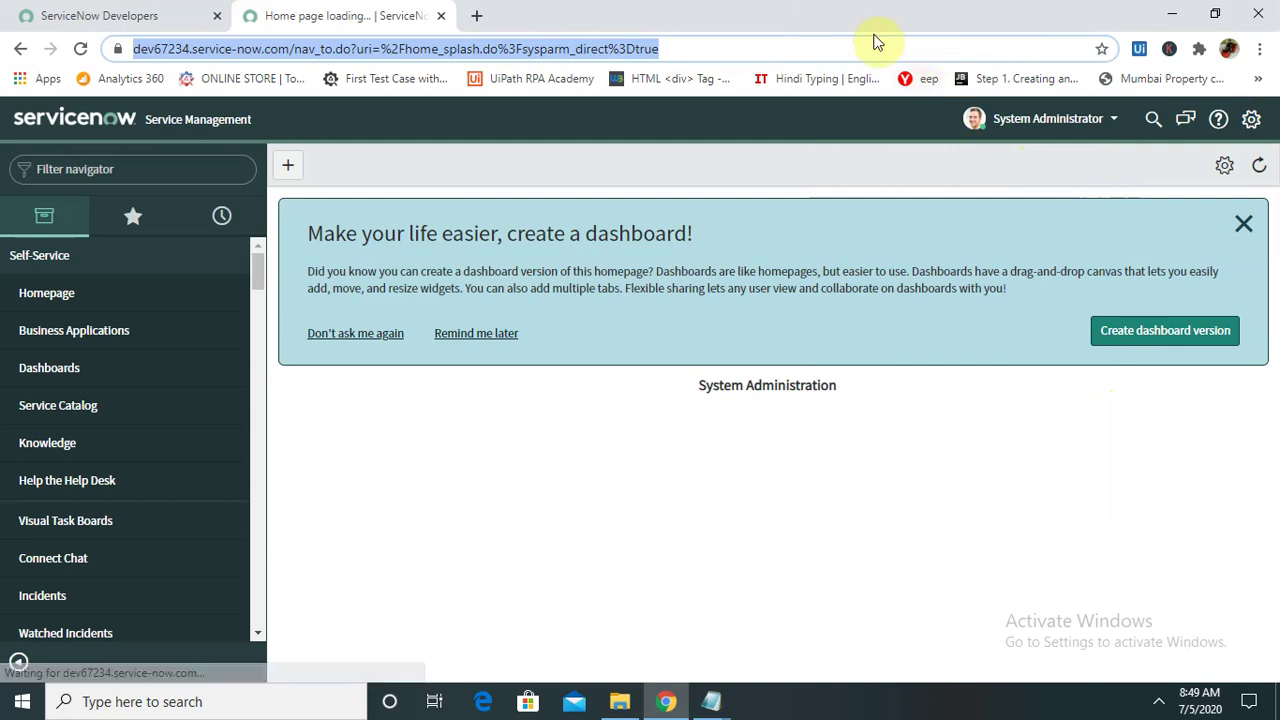
# Step: Look over the instance's System Settings, including the Theme and Developer sections, and the homepage's refresh interval options
pyautogui.click(757, 47)
pyautogui.click(1250, 122)
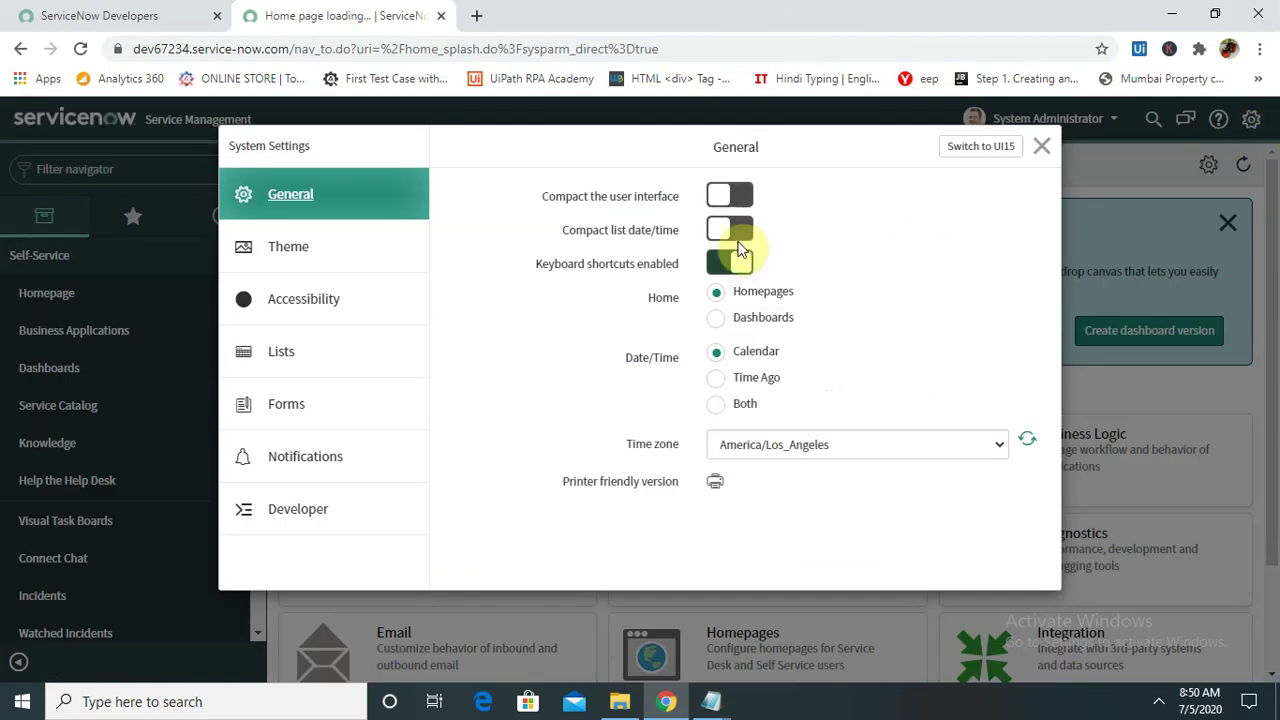
pyautogui.click(247, 247)
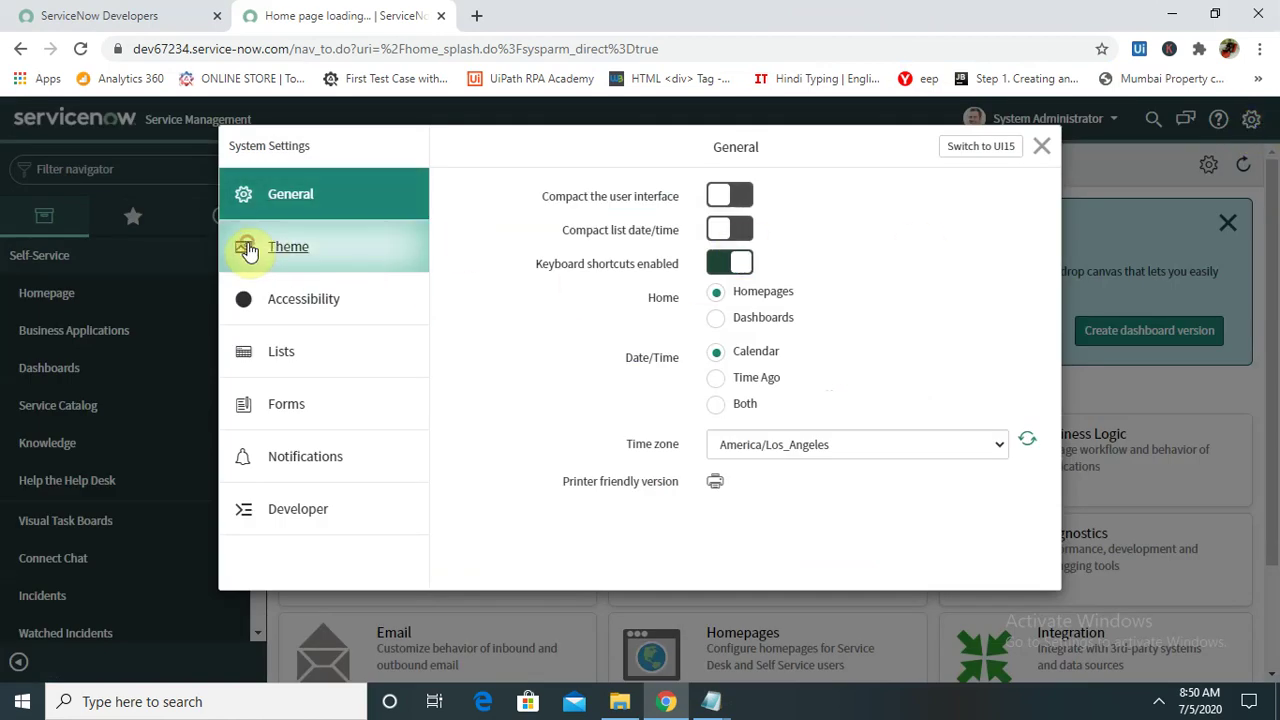
pyautogui.click(300, 510)
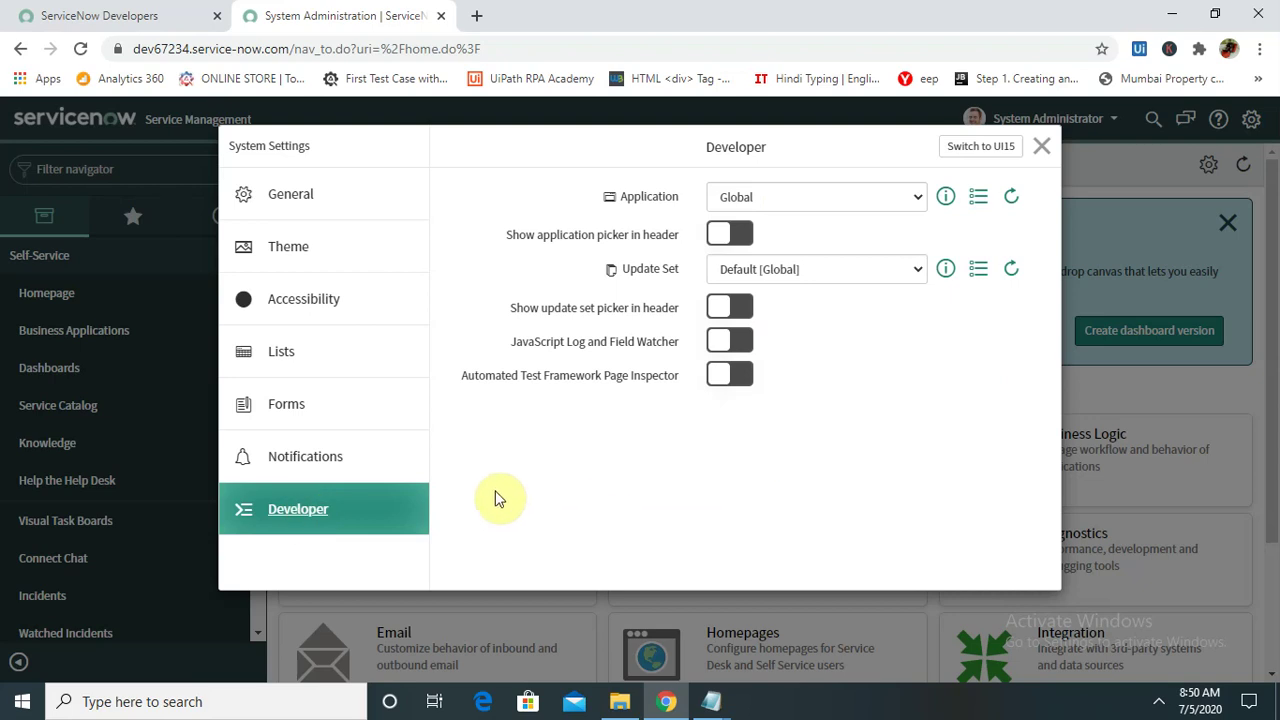
pyautogui.click(1041, 146)
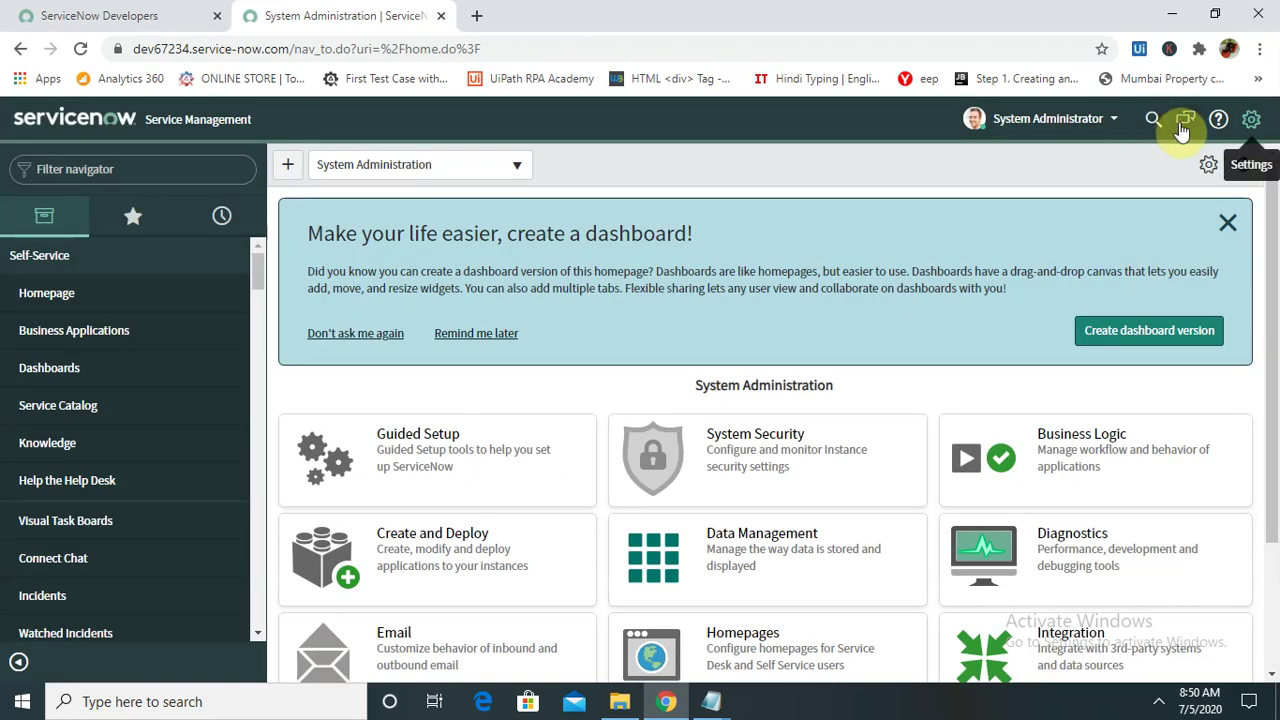
pyautogui.click(1208, 172)
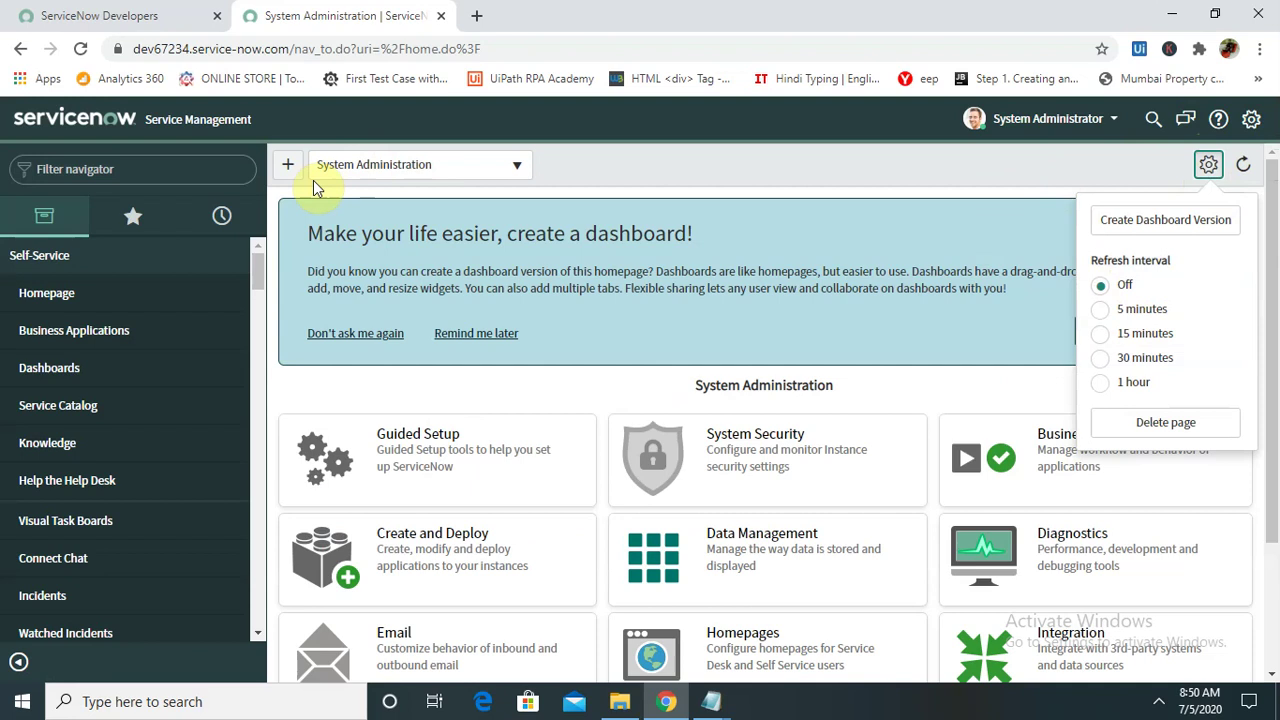
pyautogui.click(784, 165)
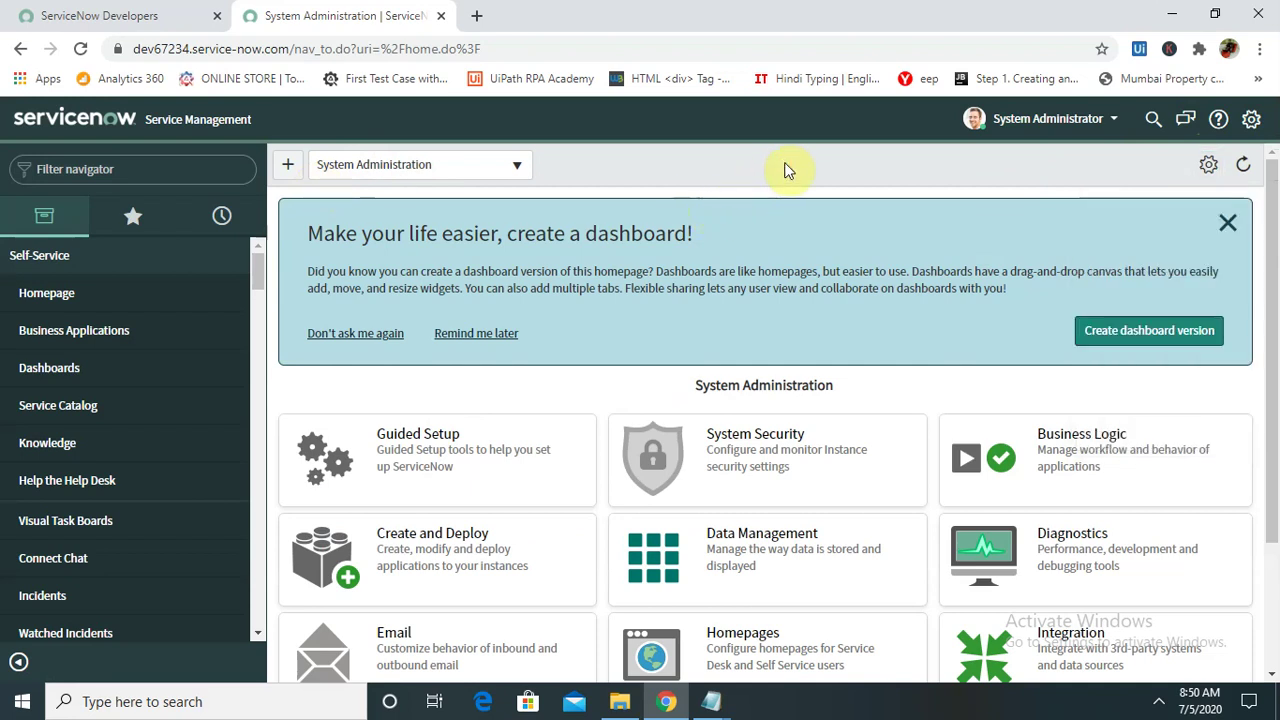
pyautogui.click(730, 22)
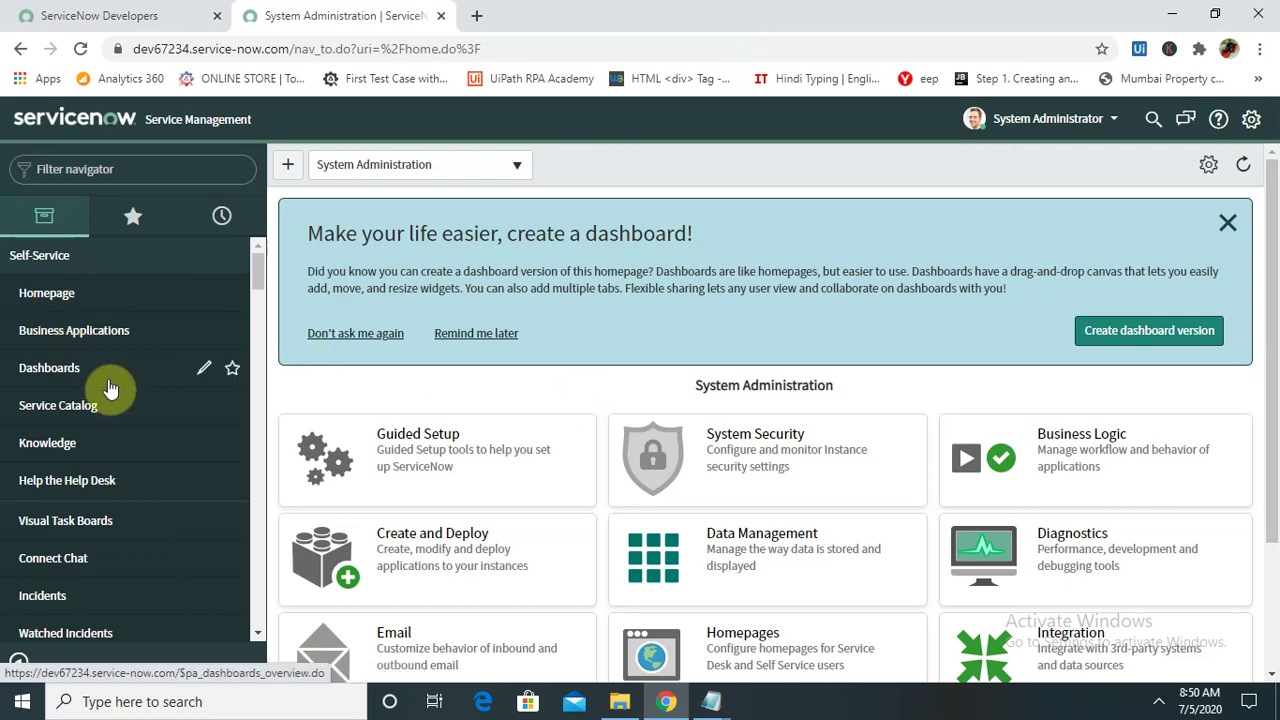
# Step: Open the Homepage, Business Applications and Incidents modules under Self-Service and look through the navigator's application list
pyautogui.click(63, 294)
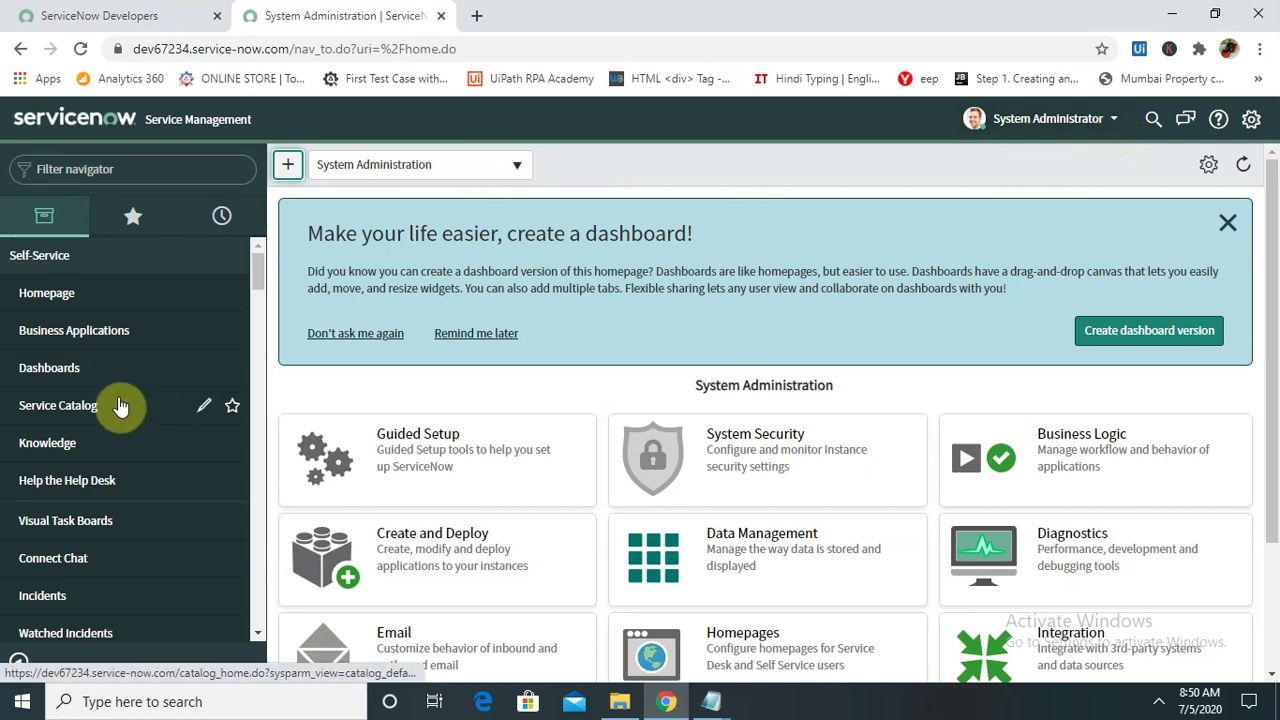
pyautogui.click(123, 336)
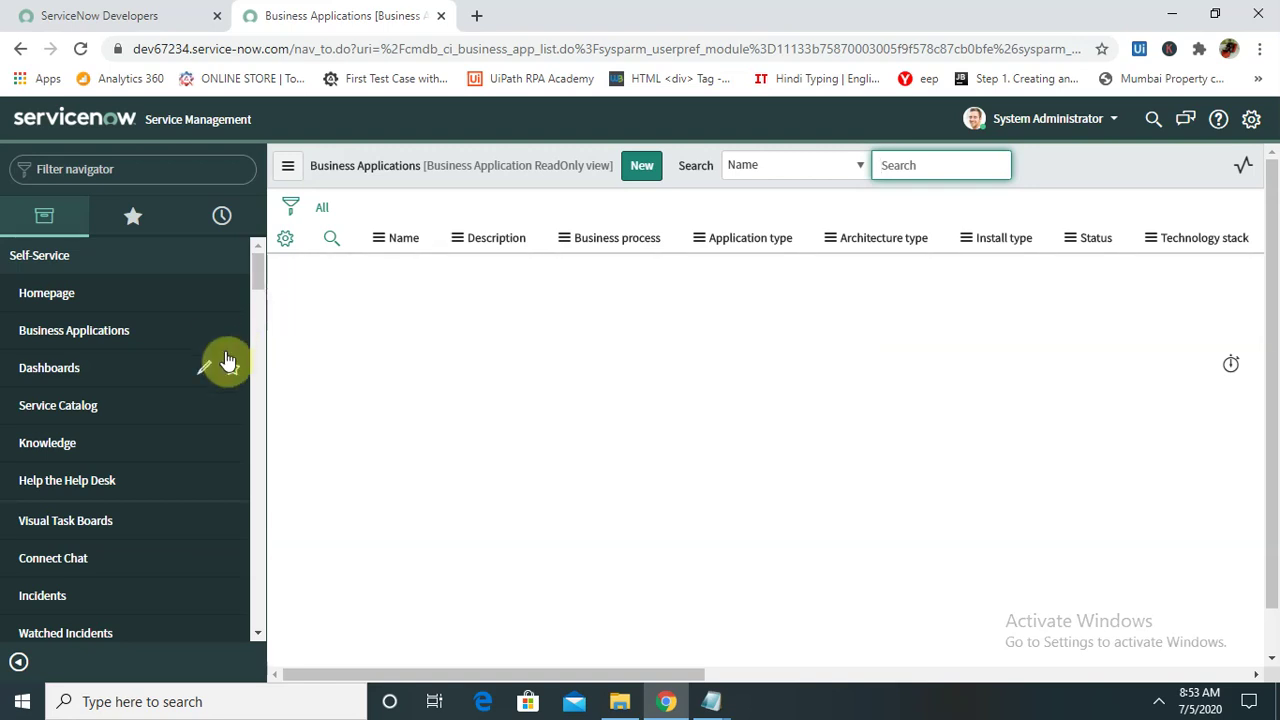
pyautogui.click(43, 583)
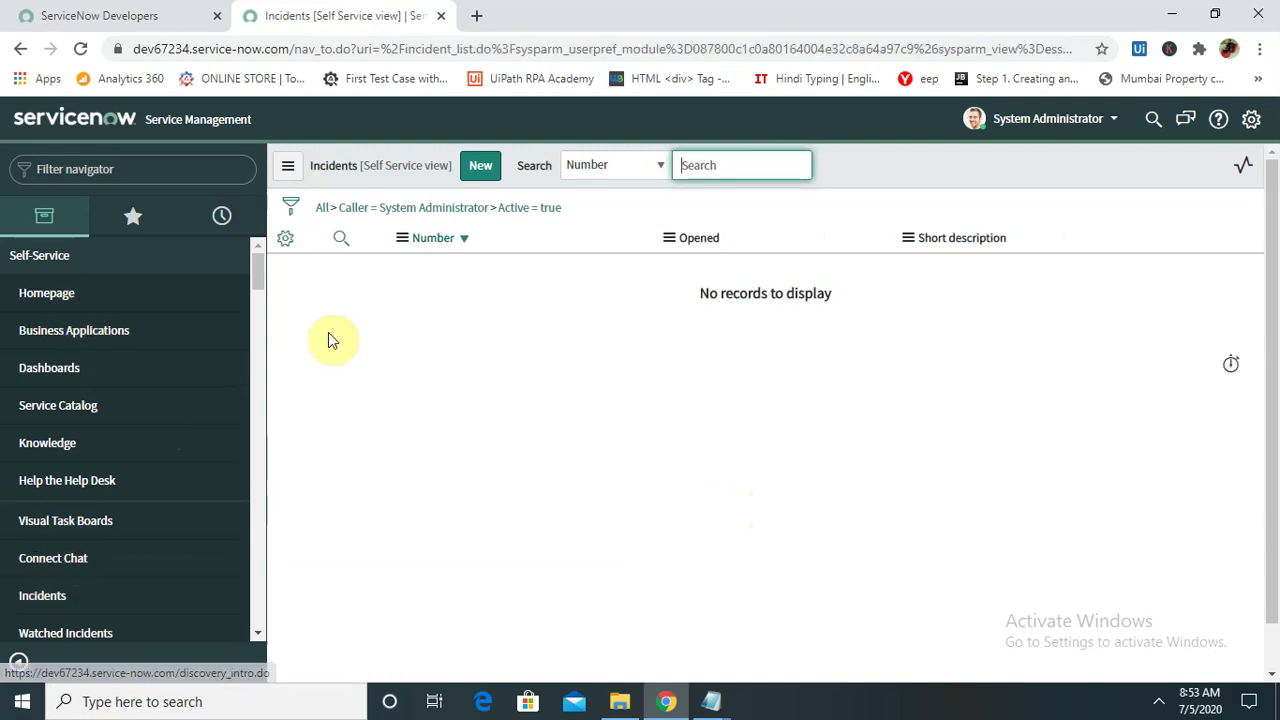
pyautogui.moveTo(265, 270); pyautogui.dragTo(259, 506)
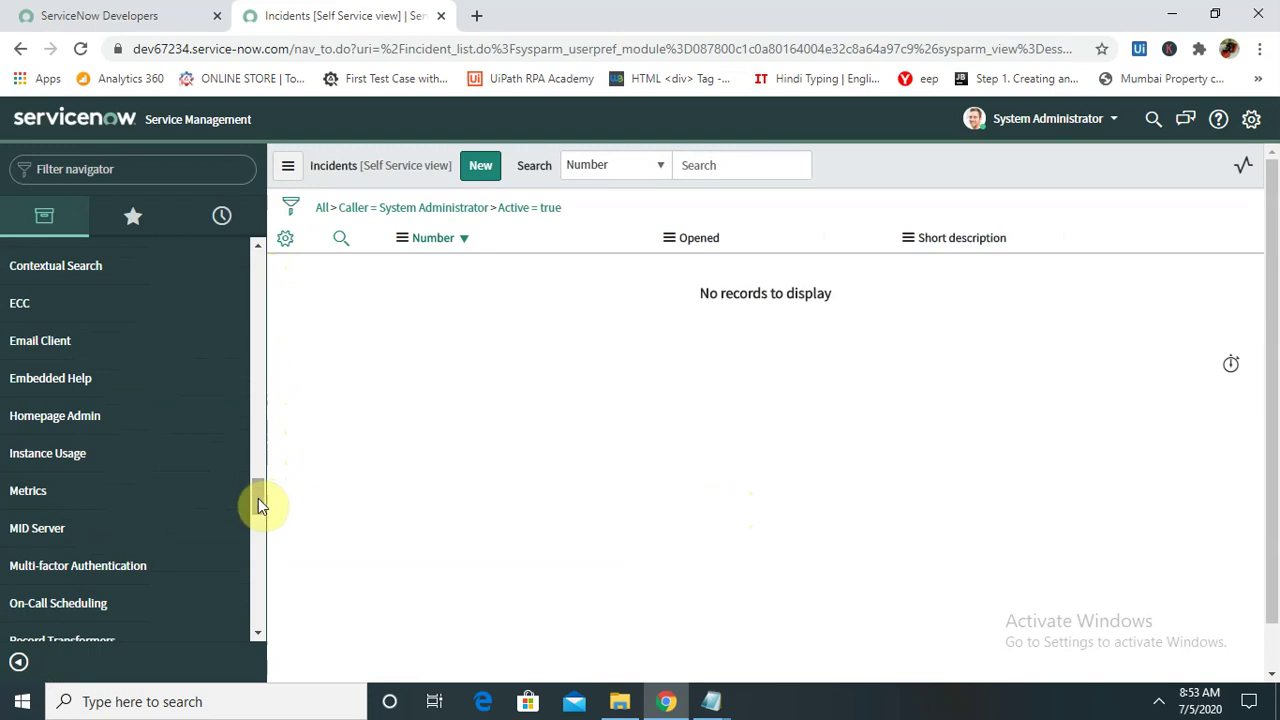
pyautogui.moveTo(255, 492); pyautogui.dragTo(143, 192)
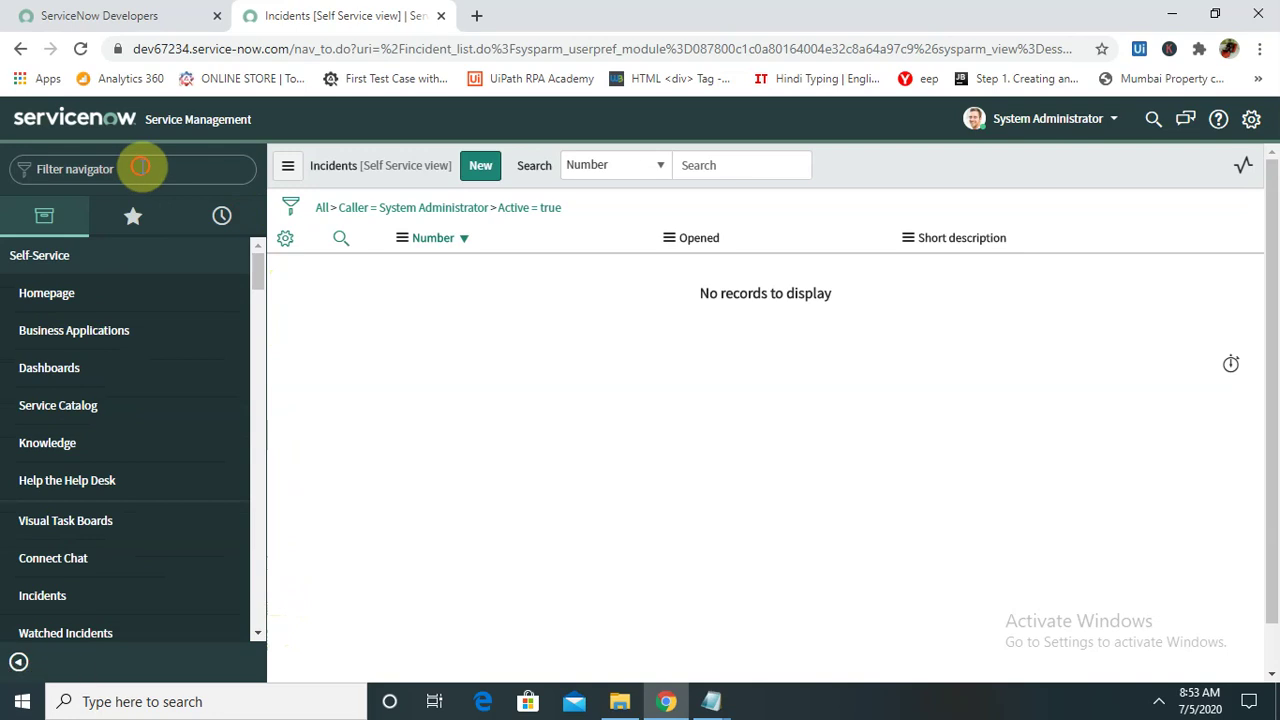
# Step: Filter the application navigator for "instance" and look through the matching modules
pyautogui.click(143, 168)
pyautogui.write('n')
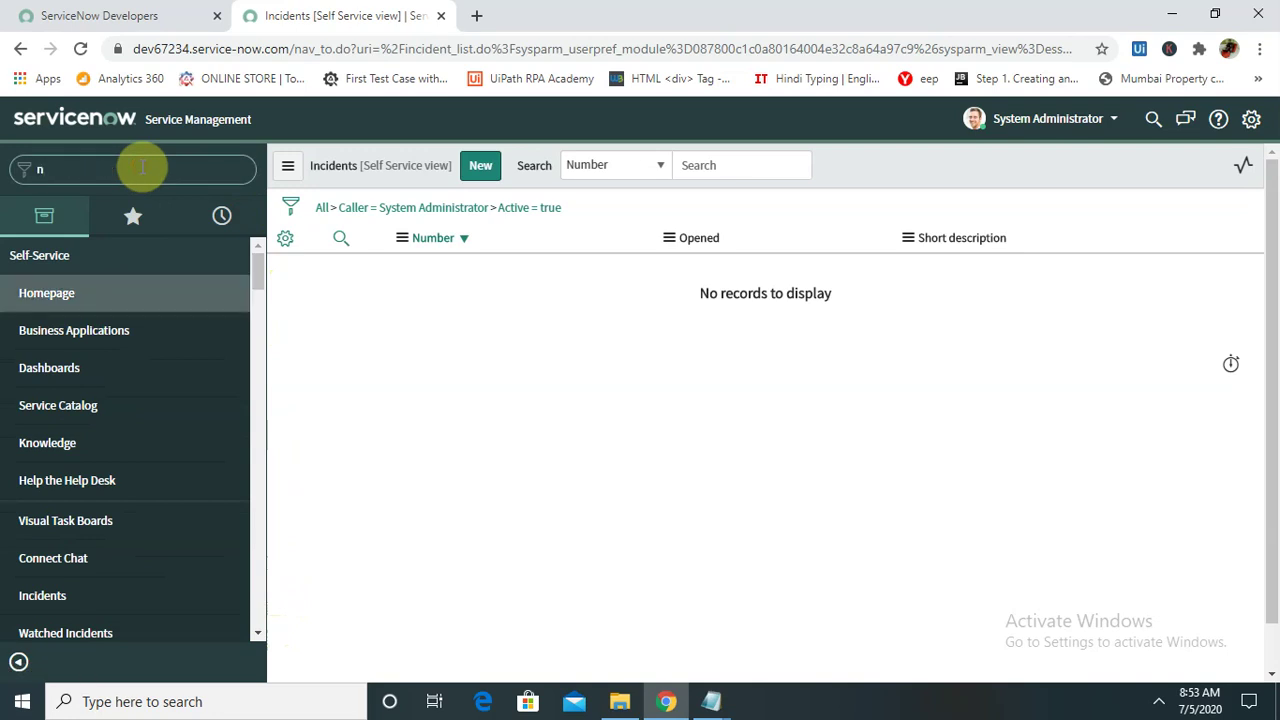
pyautogui.press('BackSpace')
pyautogui.write('Instance')
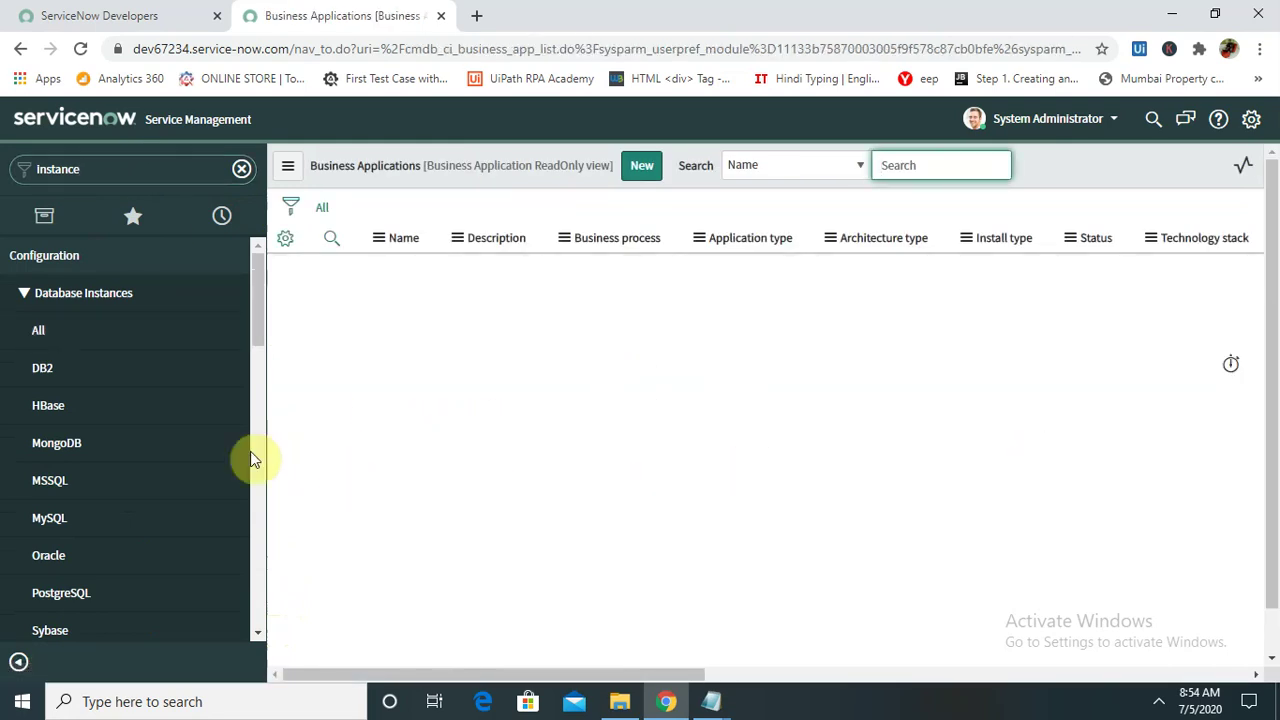
pyautogui.moveTo(257, 331); pyautogui.dragTo(280, 489)
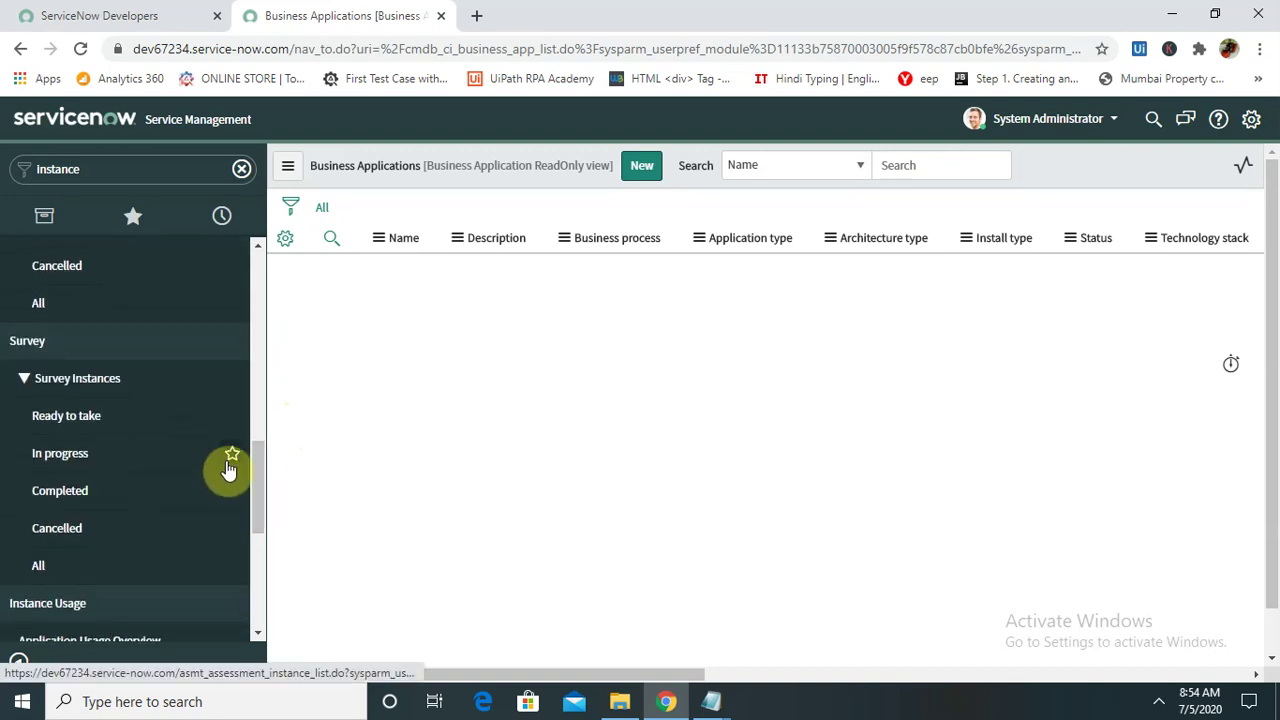
pyautogui.moveTo(254, 473); pyautogui.dragTo(257, 420)
pyautogui.scroll(1, 150, 330)
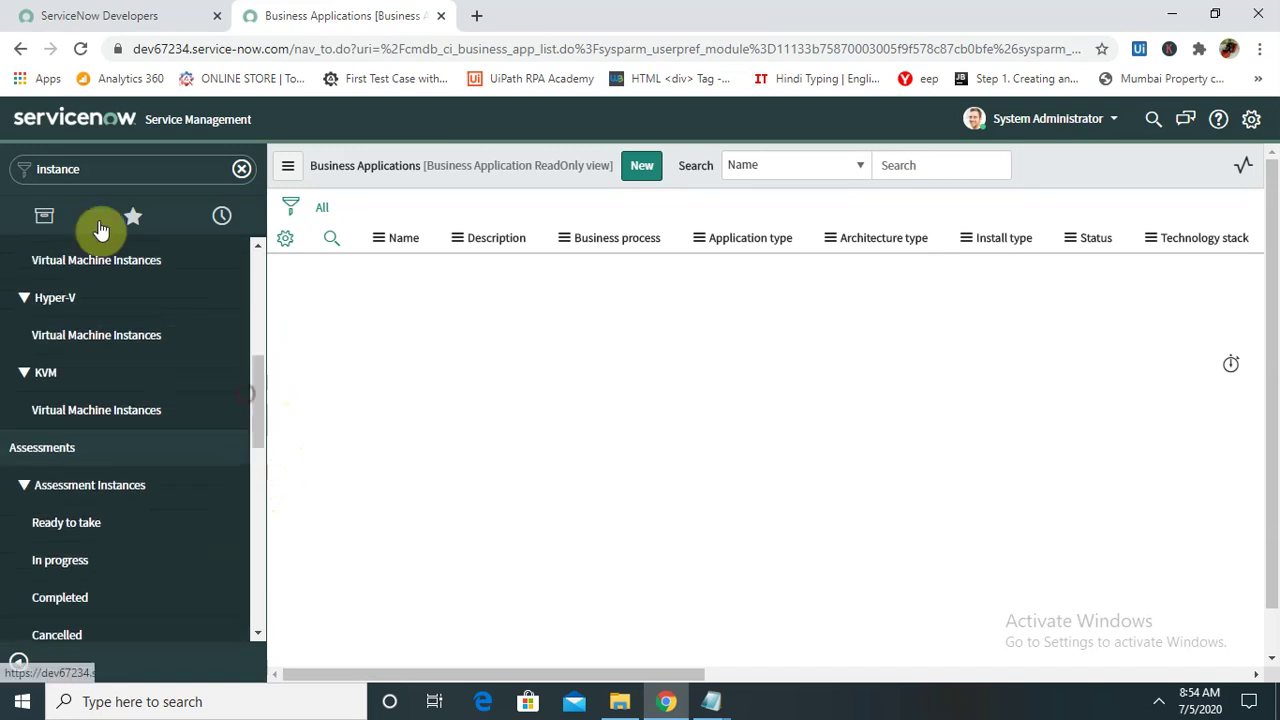
# Step: Filter the application navigator for "incident" and open the Incidents module under Service Desk
pyautogui.click(90, 169)
pyautogui.press('BackSpace')
pyautogui.write('i')
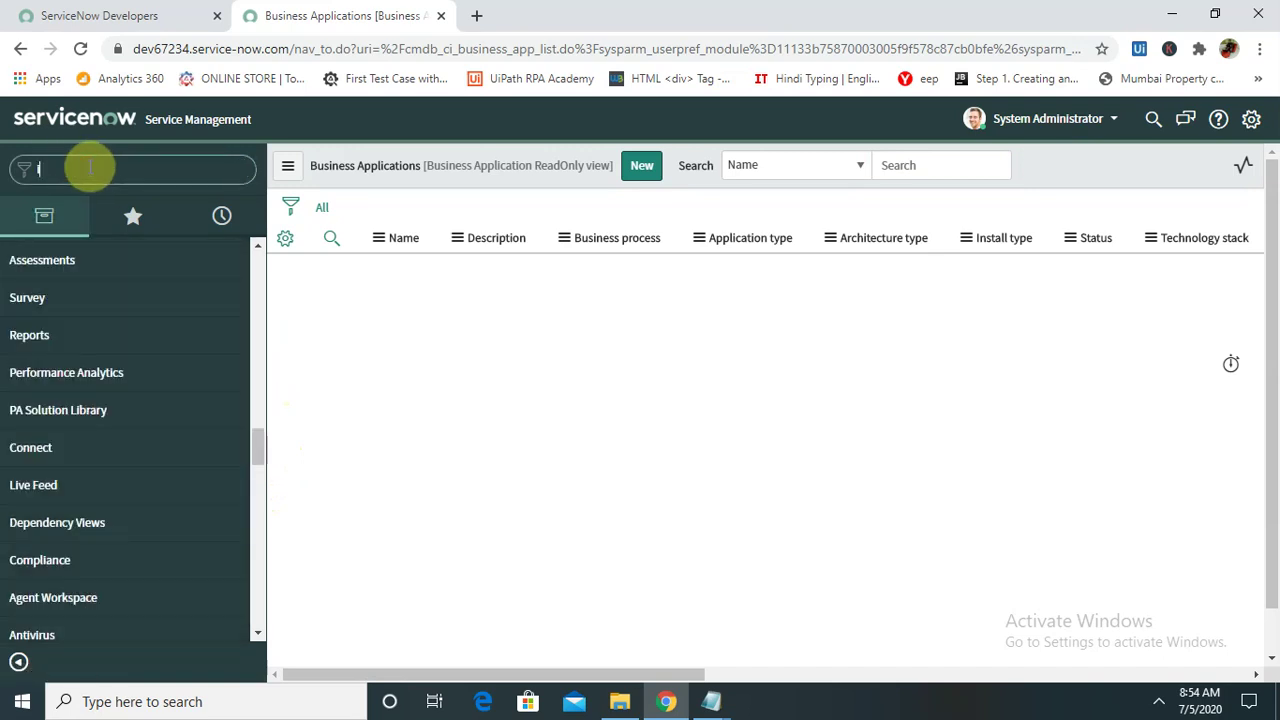
pyautogui.write('ncident')
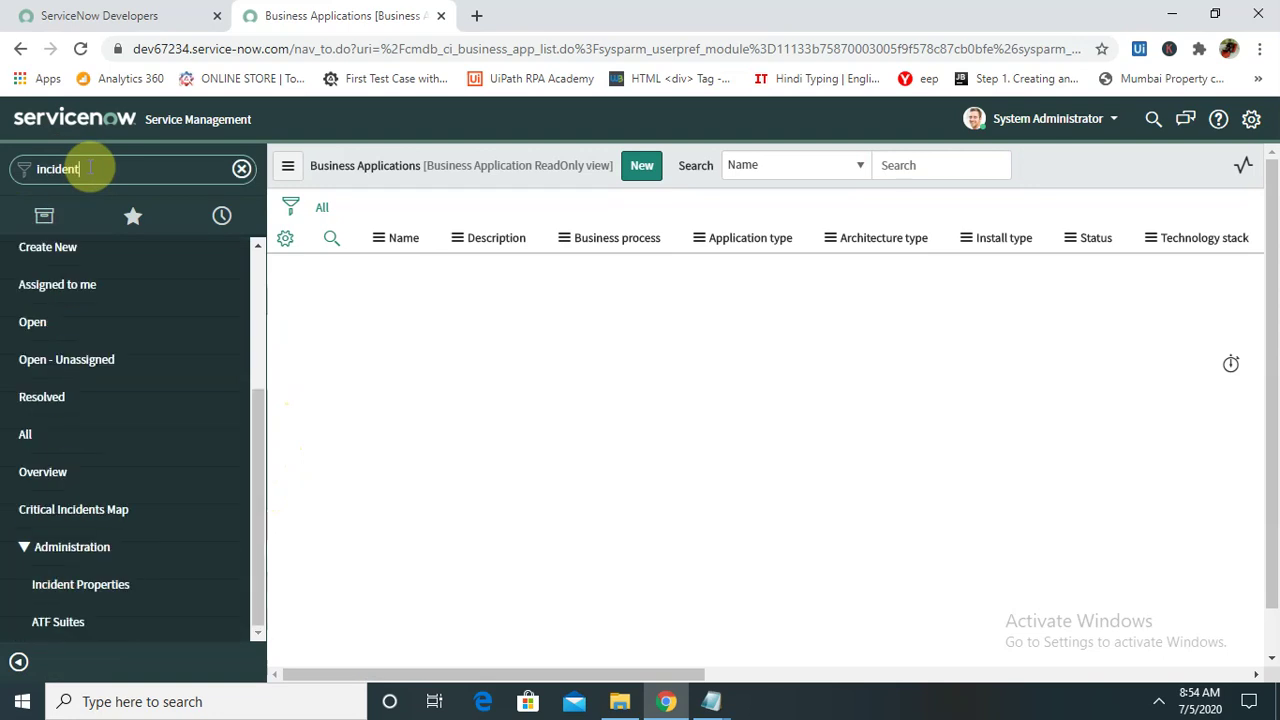
pyautogui.press('Return')
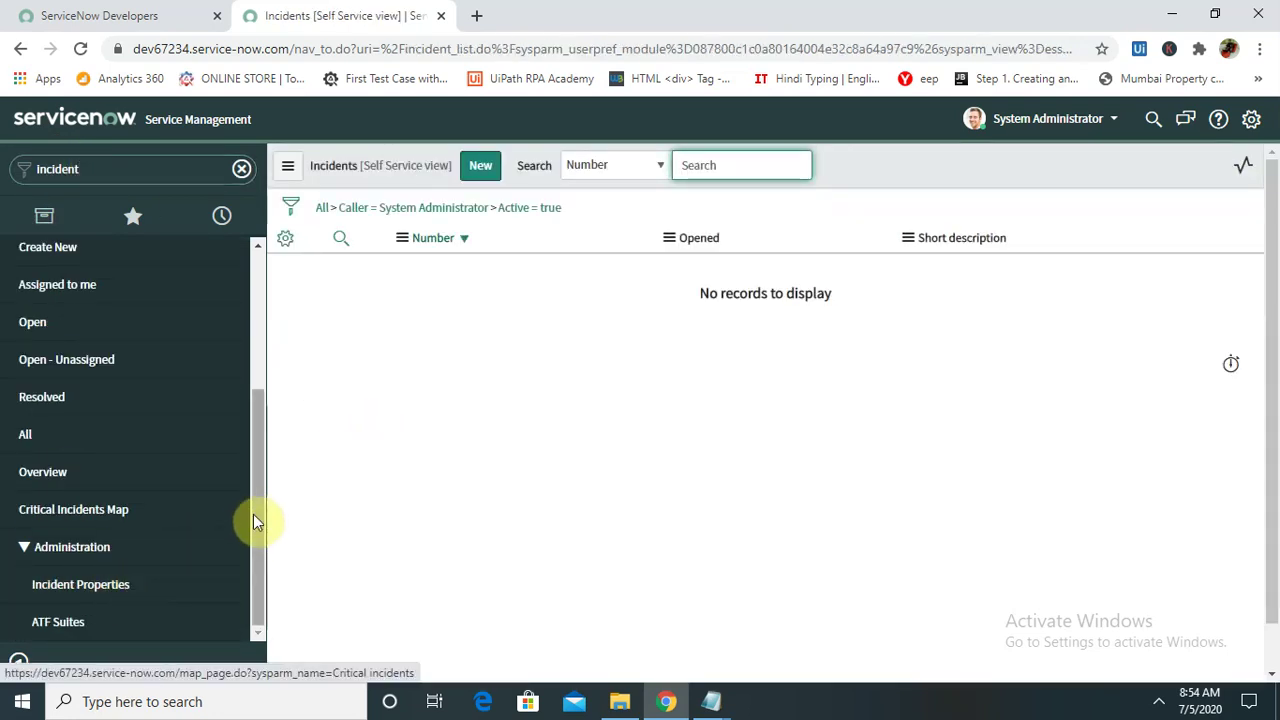
pyautogui.moveTo(256, 512); pyautogui.dragTo(263, 406)
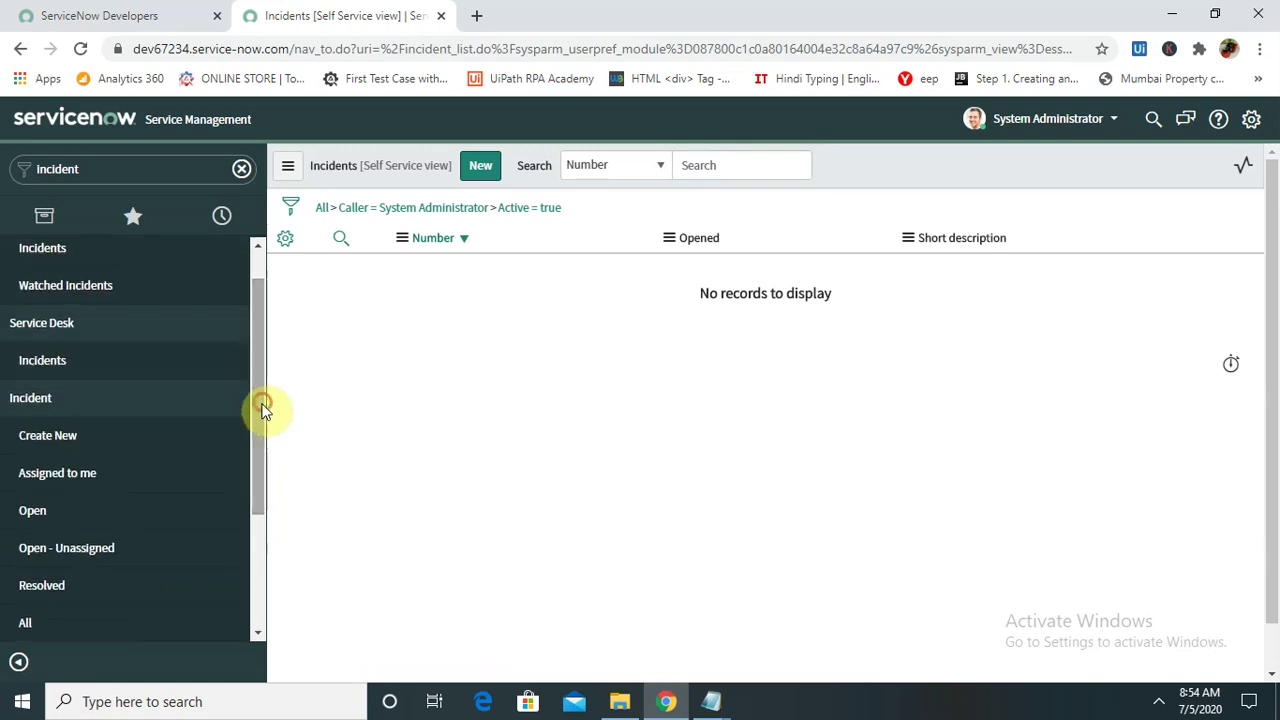
pyautogui.click(50, 368)
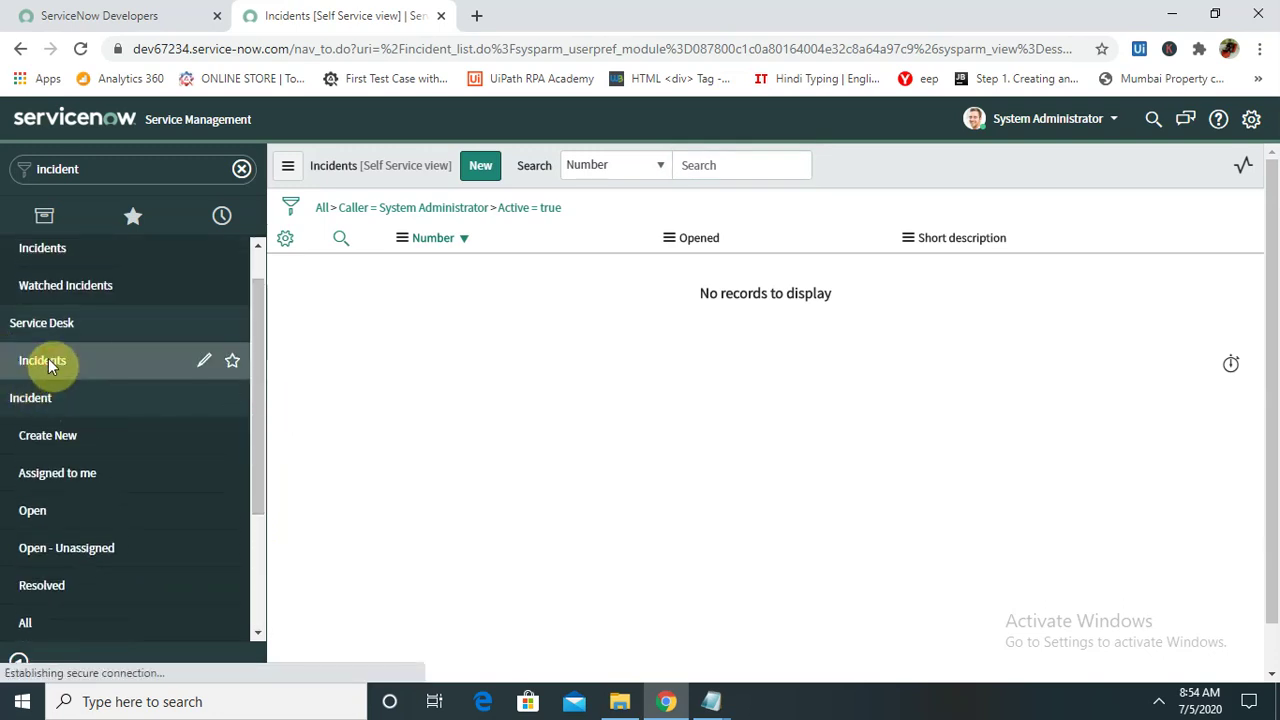